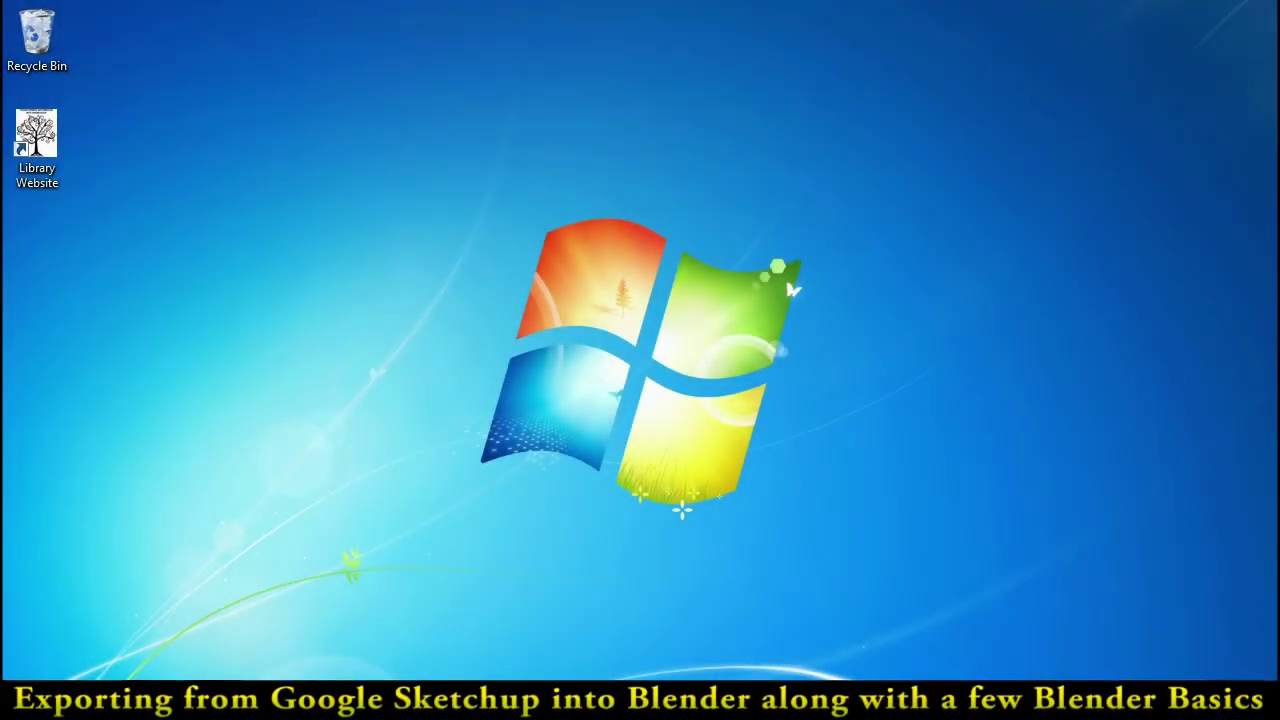
Step: Browse Home (H:) to the 150112 Big Bertha Rocket folder and open the Try 6 model in SketchUp
{"action": "left_click", "coordinate": [100, 700]}
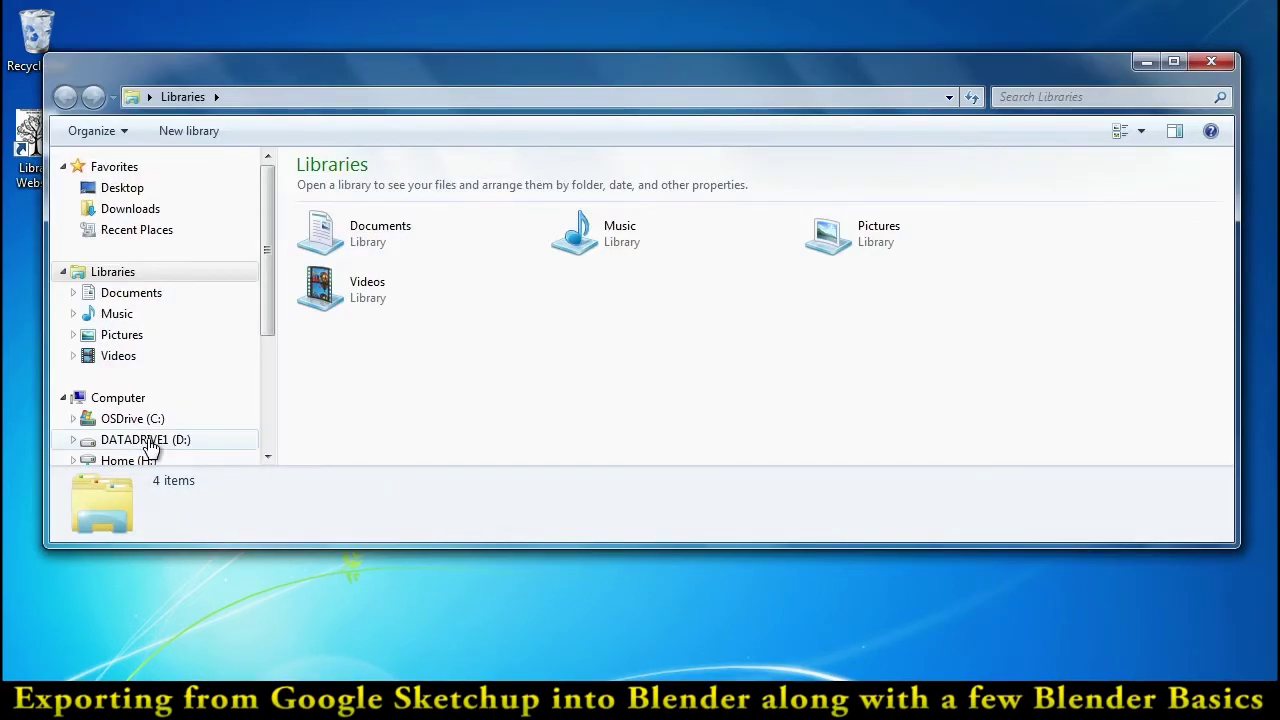
{"action": "left_click", "coordinate": [130, 460]}
{"action": "double_click", "coordinate": [403, 233]}
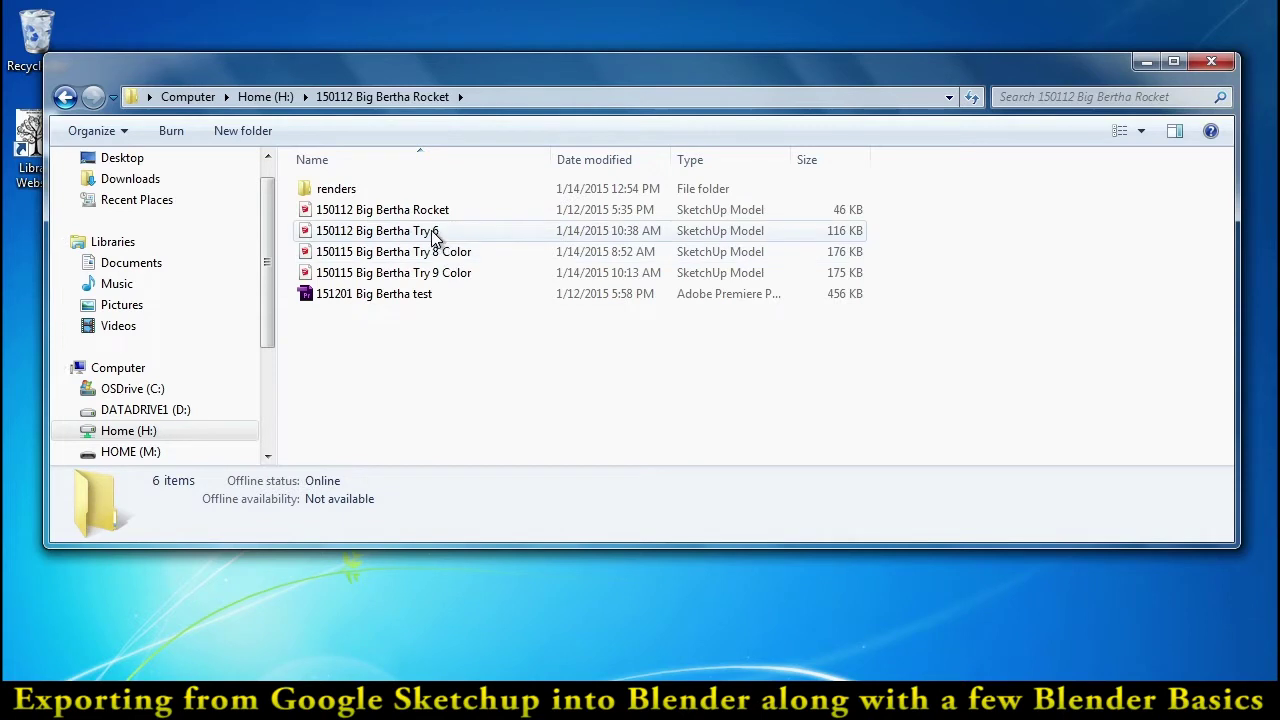
{"action": "left_click", "coordinate": [436, 236]}
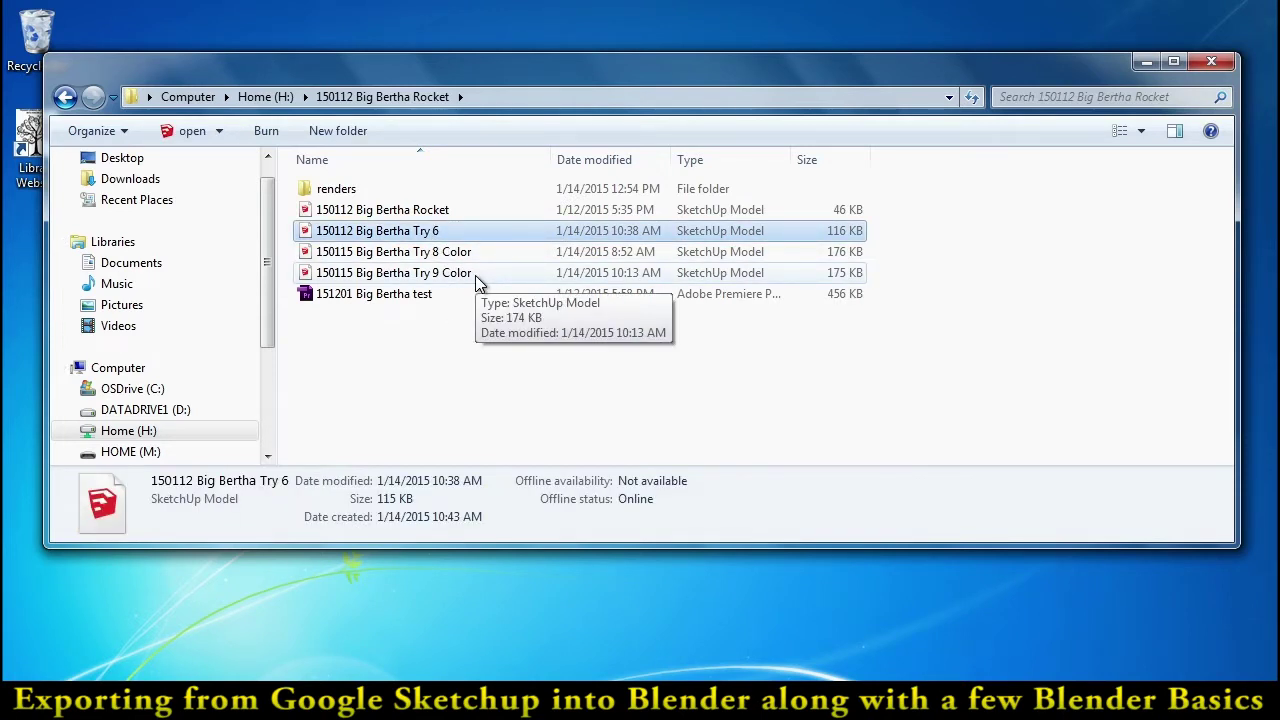
{"action": "key", "text": "Return"}
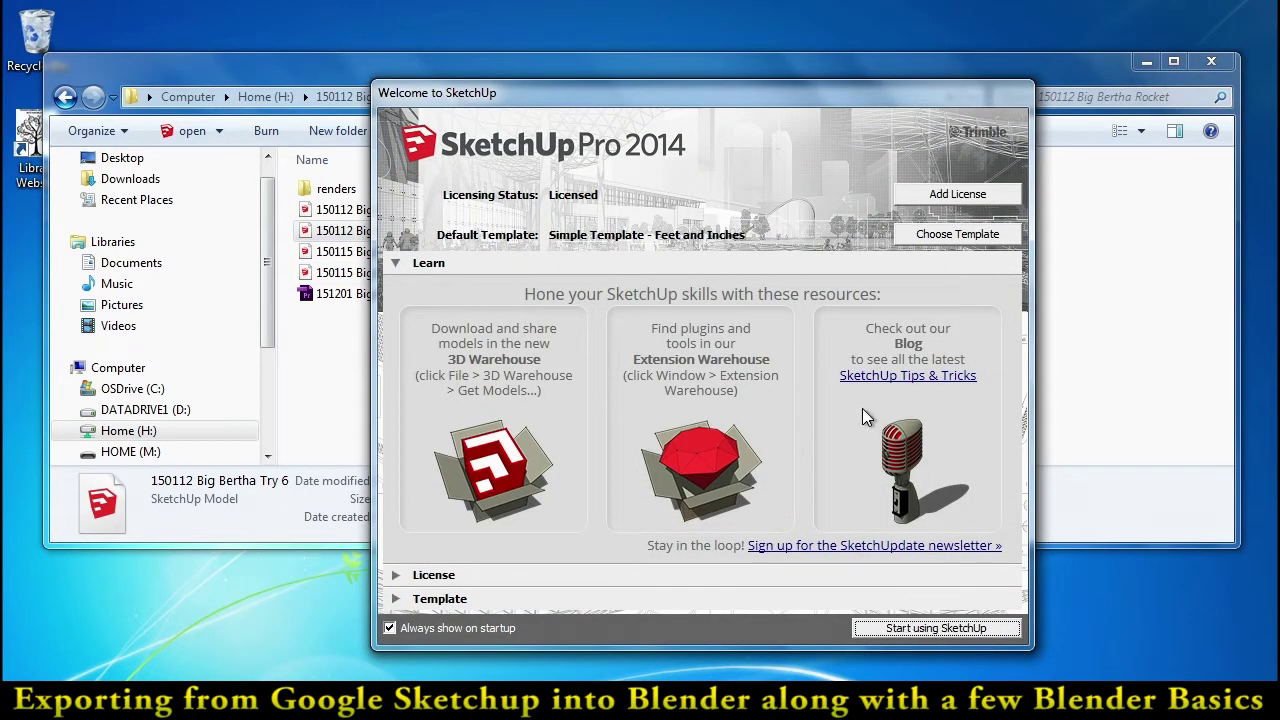
Step: Dismiss the welcome screen, orbit and zoom around the finned rocket, then select all its geometry
{"action": "key", "text": "Return"}
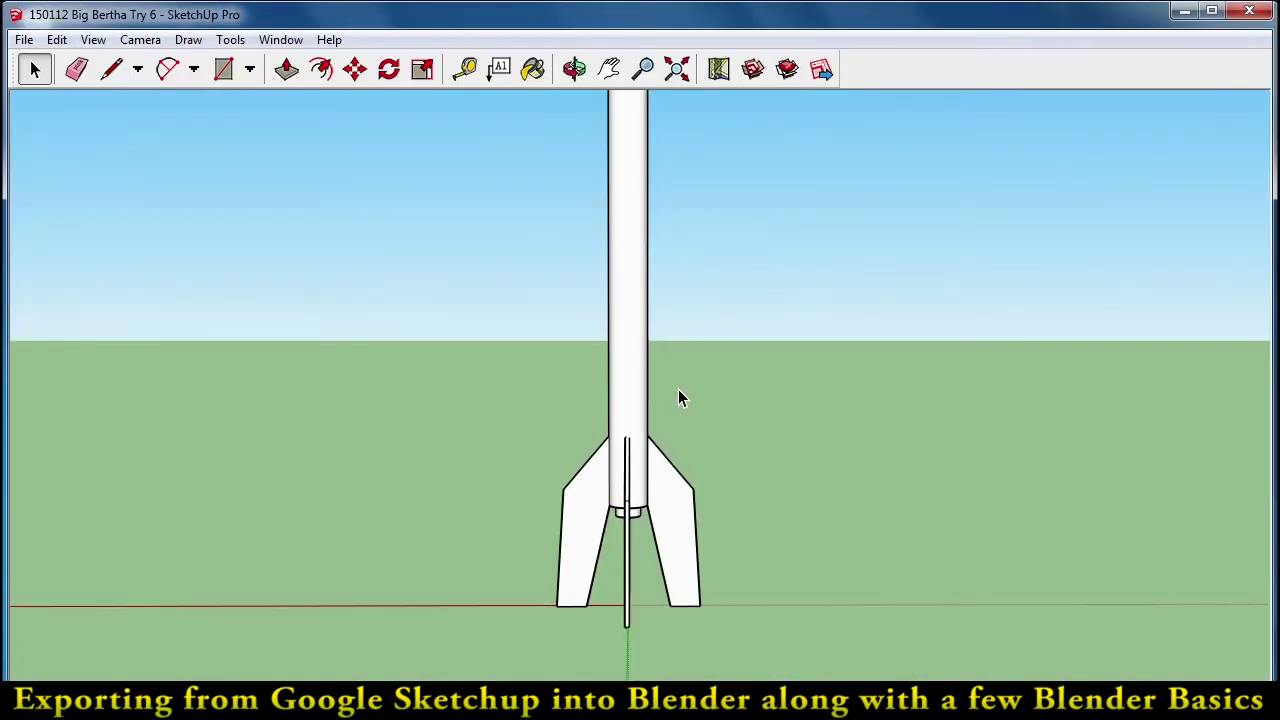
{"action": "middle_click_drag", "start_coordinate": [678, 399], "coordinate": [1069, 483]}
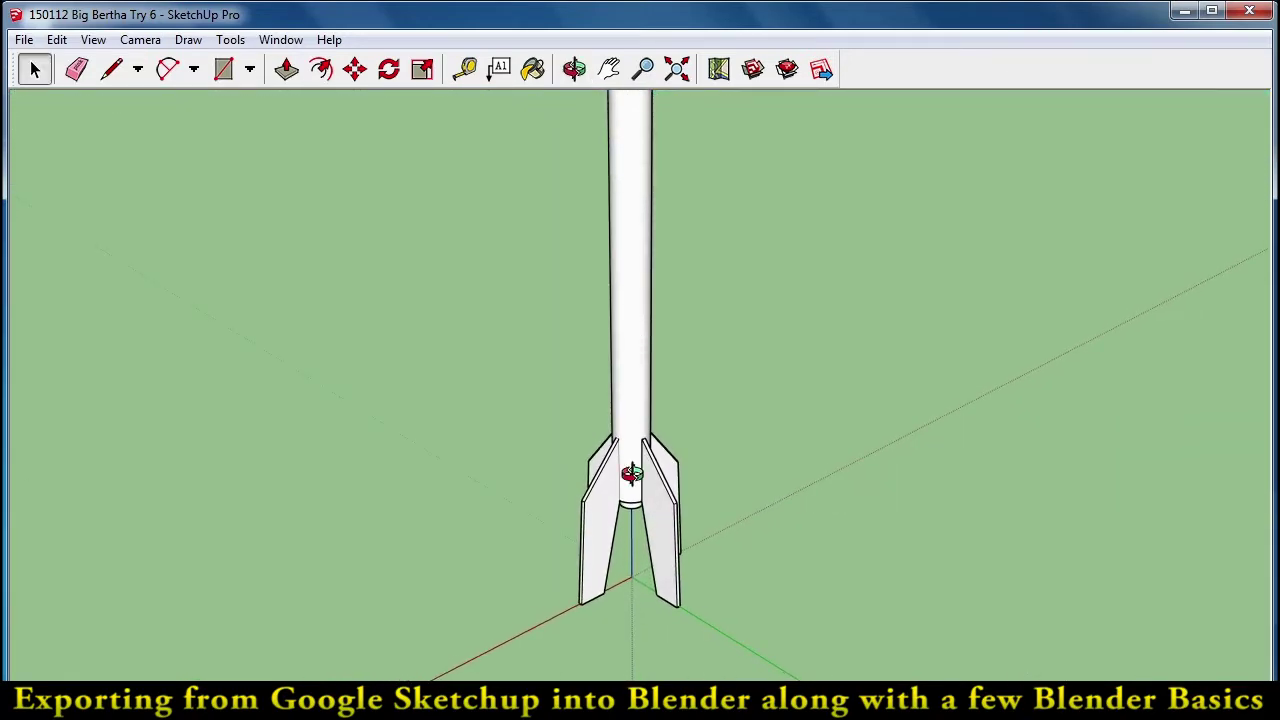
{"action": "middle_click_drag", "start_coordinate": [597, 281], "coordinate": [684, 394]}
{"action": "scroll", "coordinate": [641, 422], "scroll_direction": "up", "scroll_amount": 3}
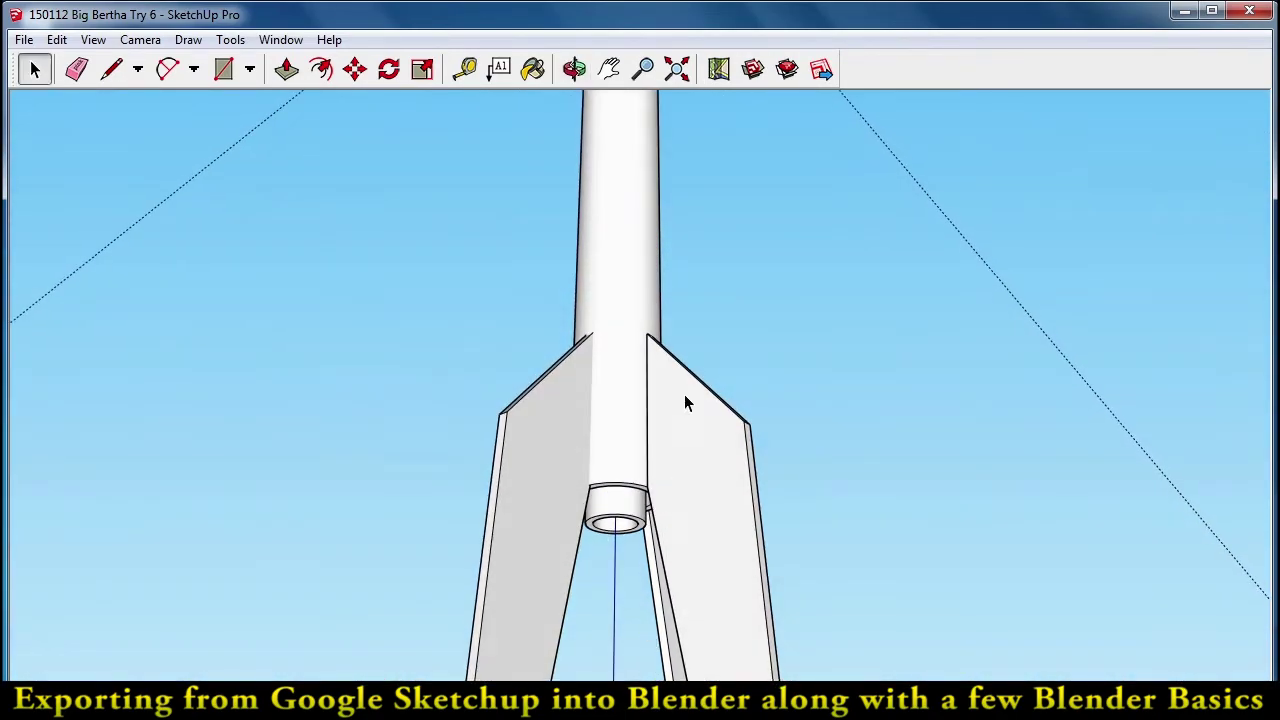
{"action": "scroll", "coordinate": [684, 394], "scroll_direction": "down", "scroll_amount": 3}
{"action": "middle_click_drag", "start_coordinate": [683, 316], "coordinate": [678, 386]}
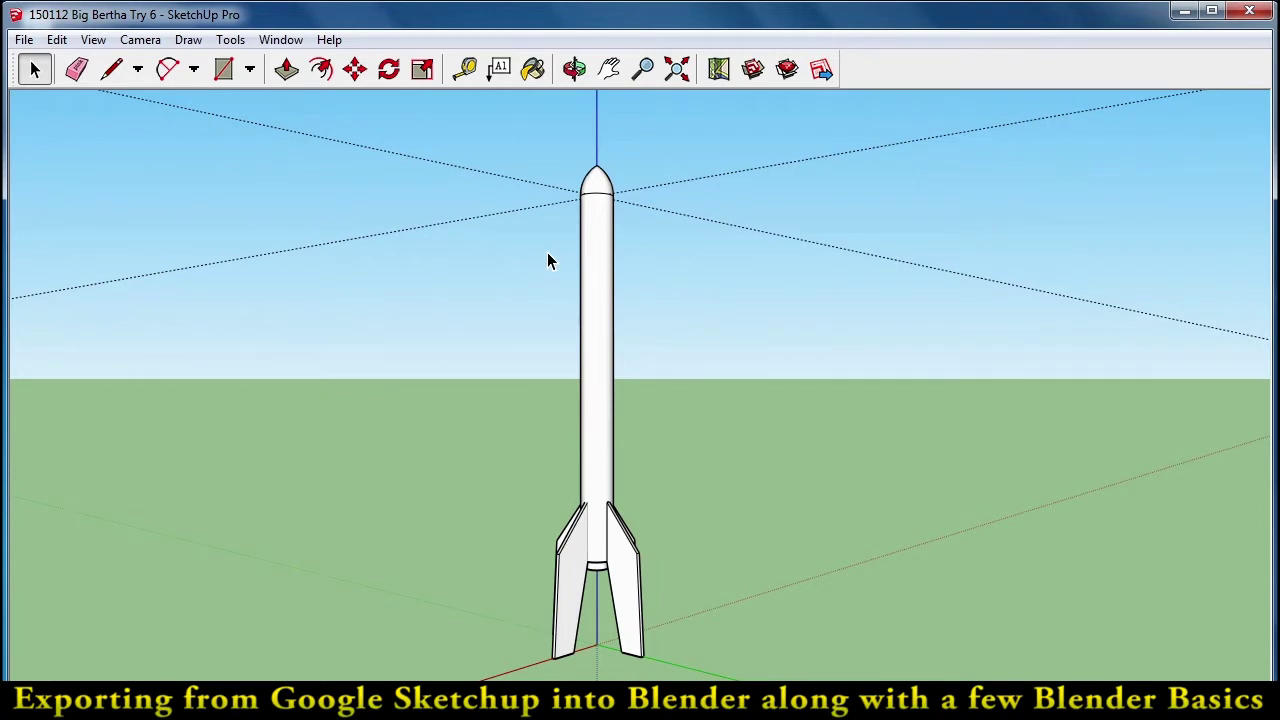
{"action": "key", "text": "ctrl+a"}
Step: Combine the selected rocket geometry with Make Group and orbit around the grouped rocket
{"action": "right_click", "coordinate": [597, 295]}
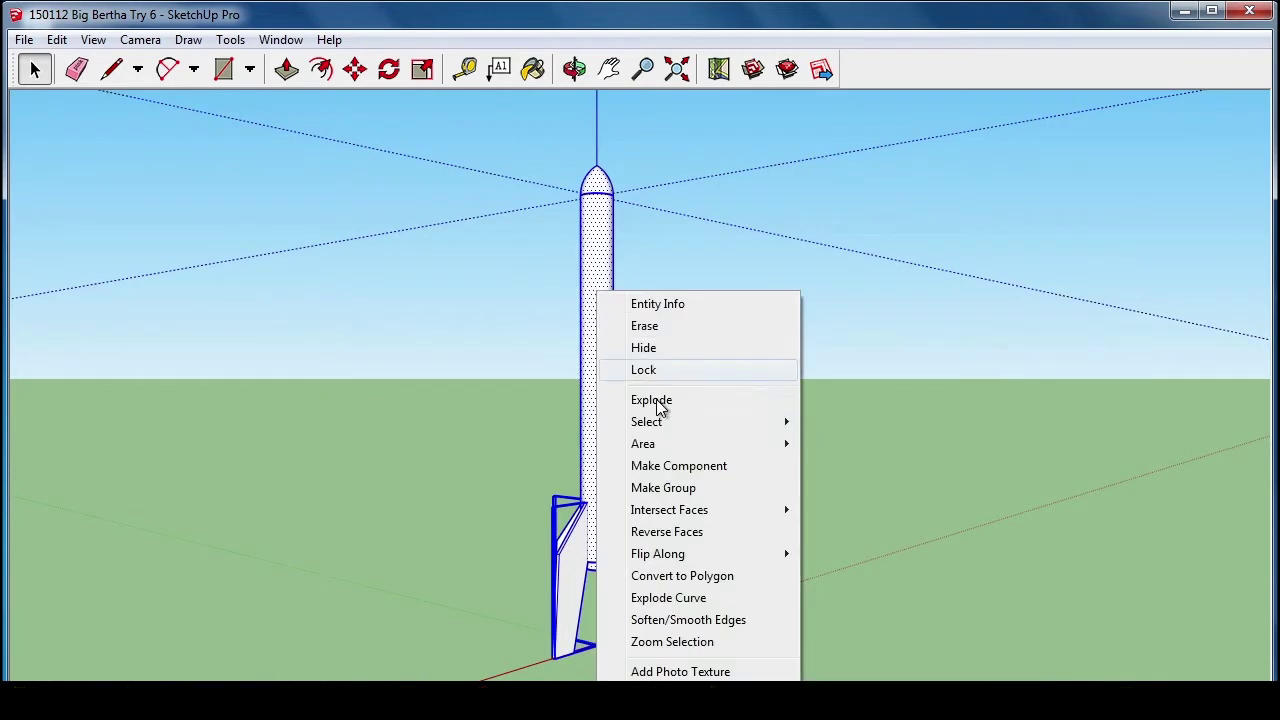
{"action": "left_click", "coordinate": [663, 488]}
{"action": "middle_click_drag", "start_coordinate": [707, 332], "coordinate": [335, 372]}
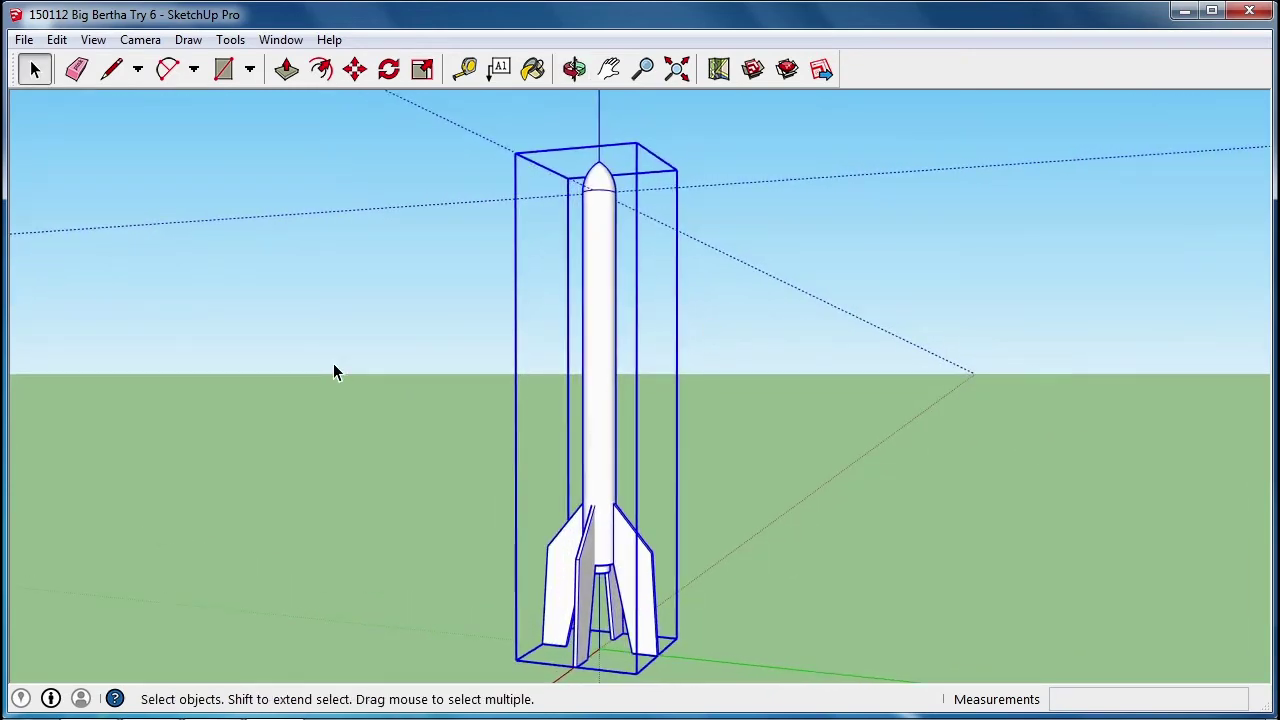
{"action": "left_click", "coordinate": [23, 40]}
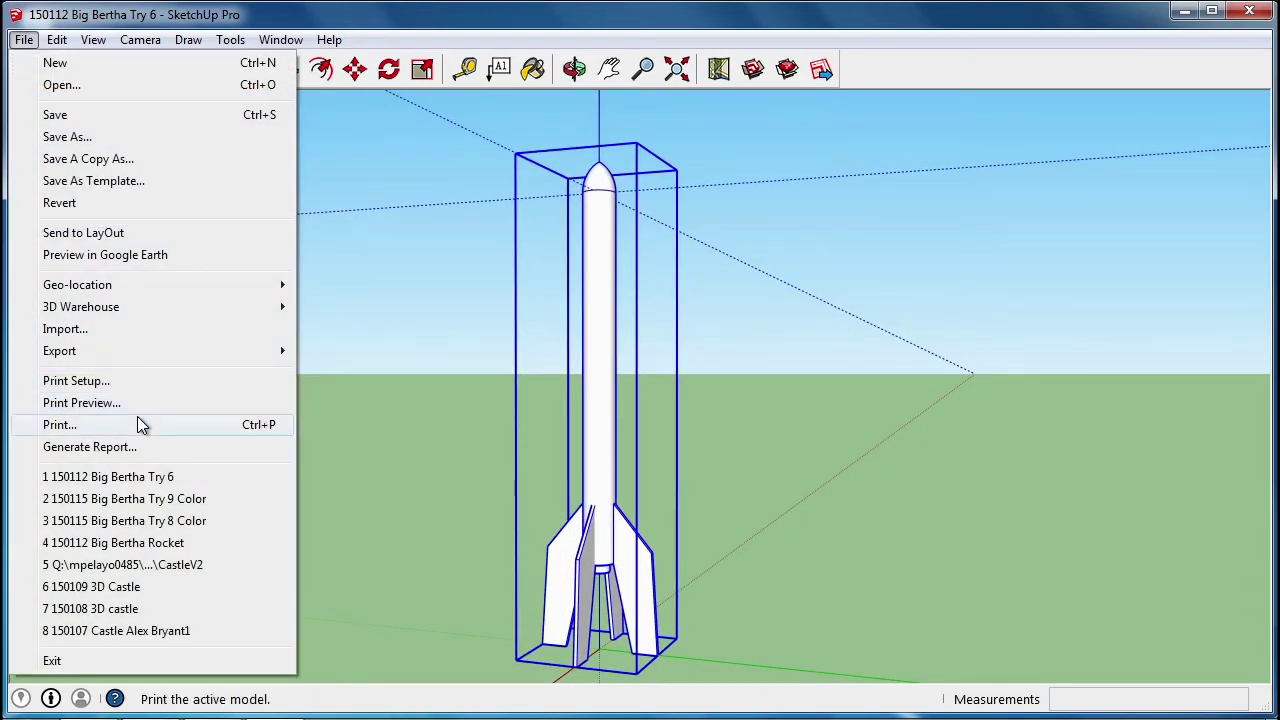
Step: Start a 3D model export as COLLADA (*.dae) named 150112 Big Bertha Try 6 DAE
{"action": "mouse_move", "coordinate": [131, 358]}
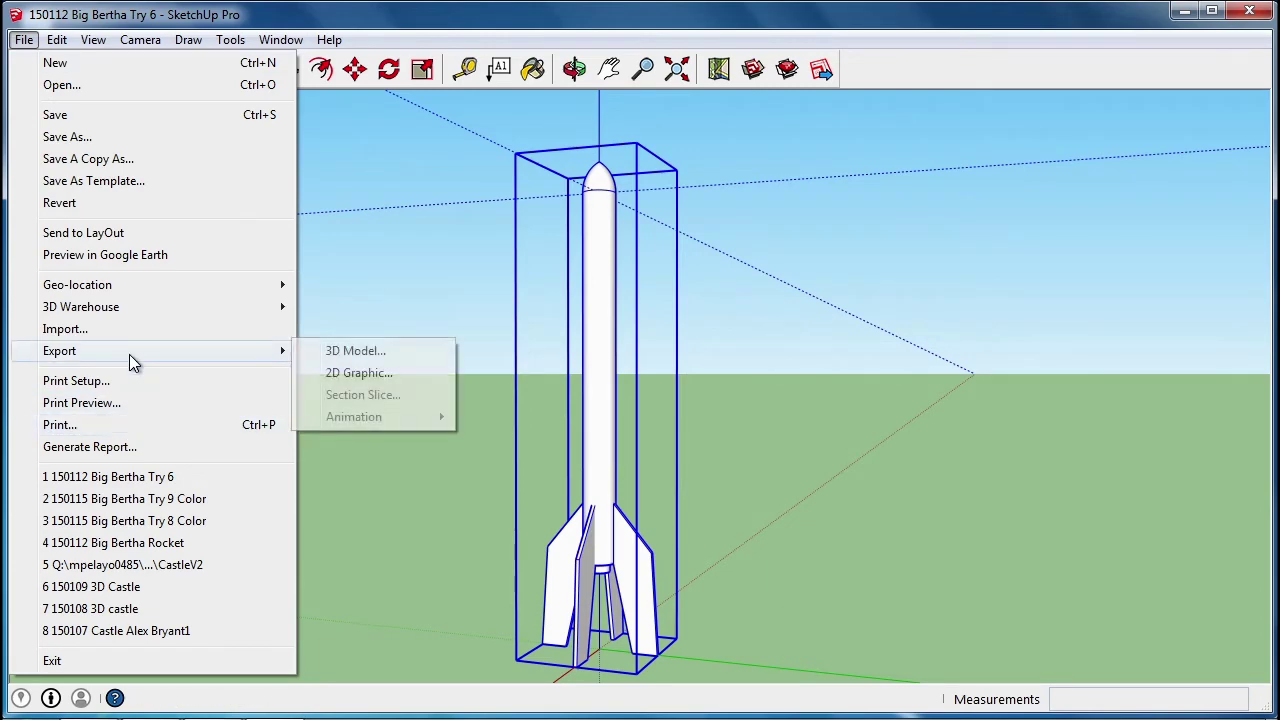
{"action": "left_click", "coordinate": [346, 354]}
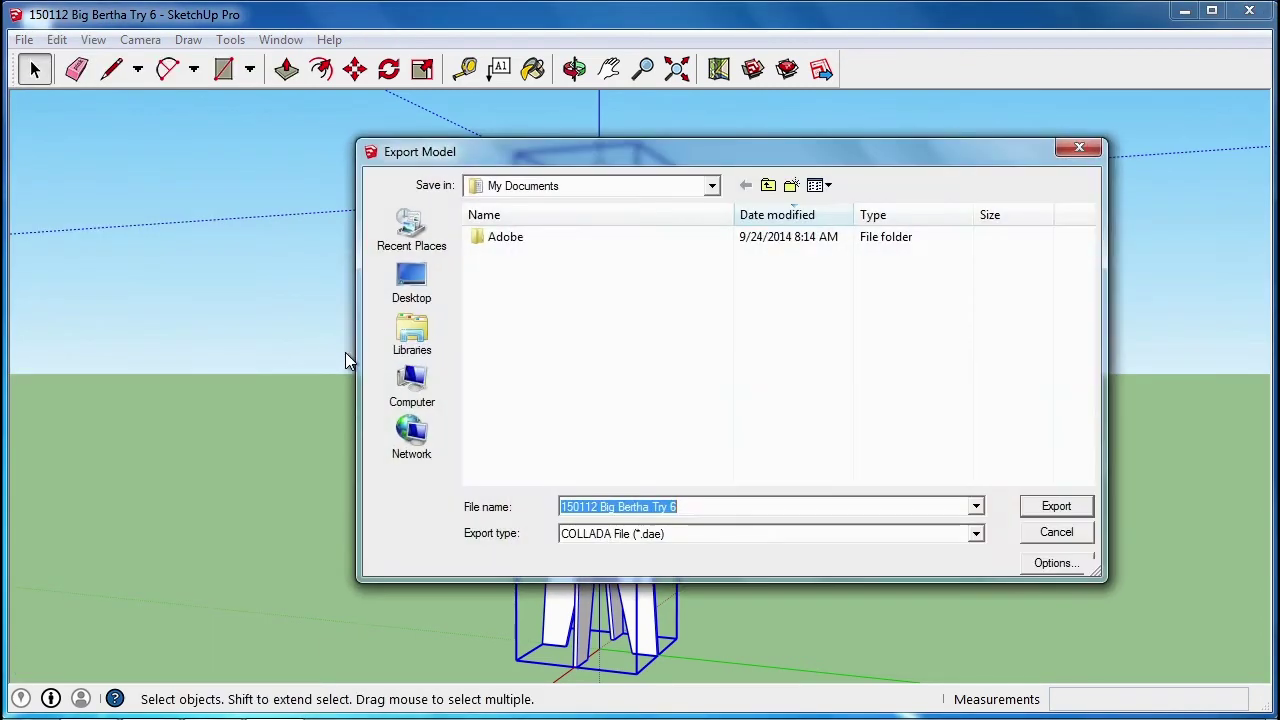
{"action": "left_click", "coordinate": [603, 538]}
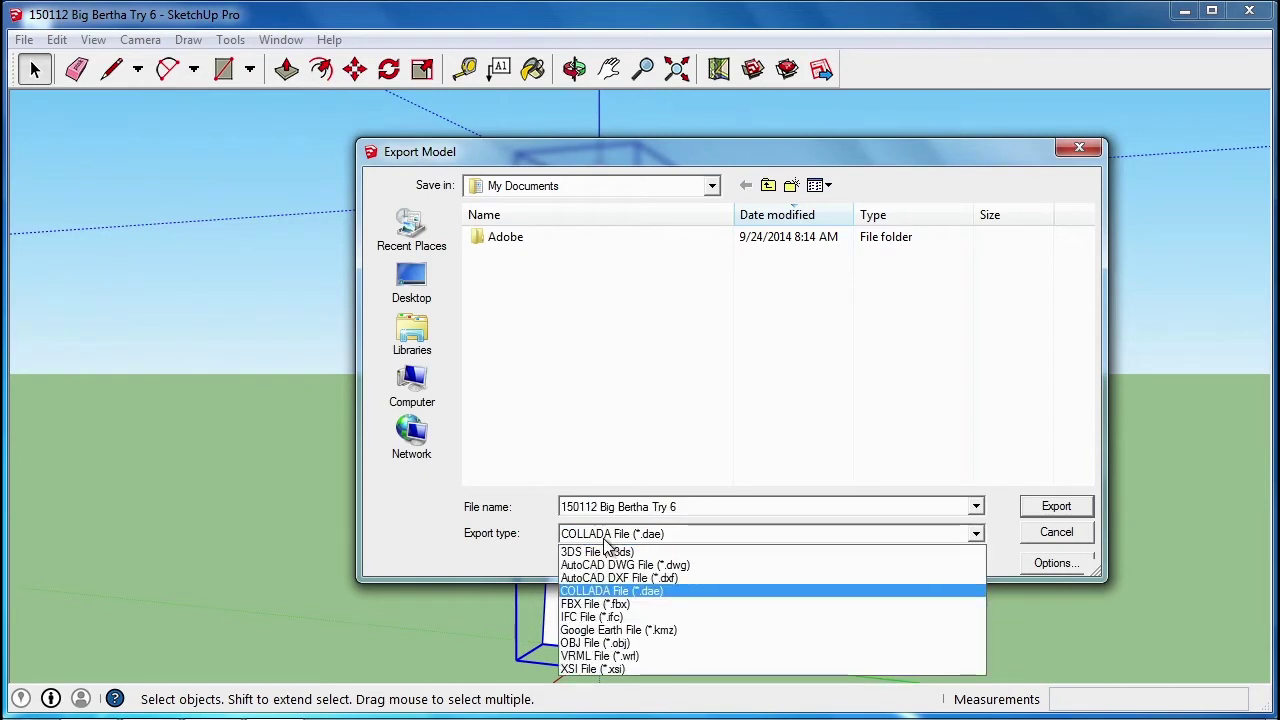
{"action": "left_click", "coordinate": [625, 592]}
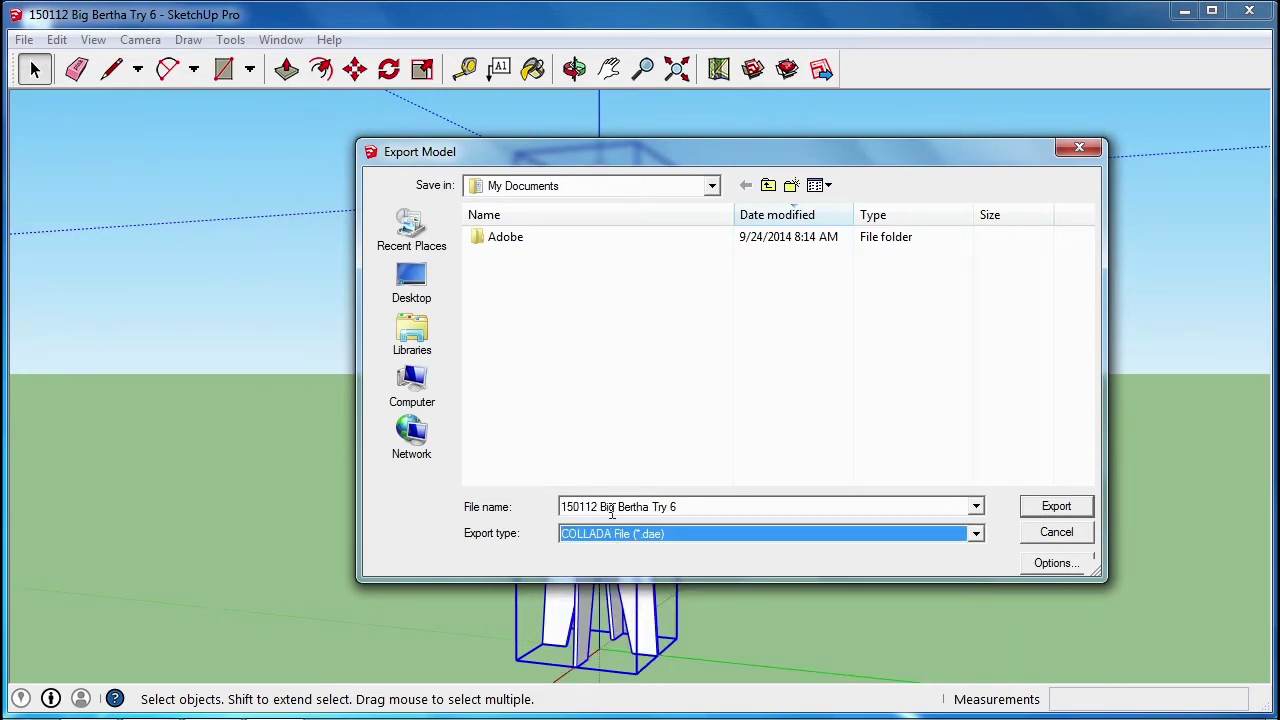
{"action": "left_click", "coordinate": [680, 507]}
{"action": "left_click", "coordinate": [680, 507]}
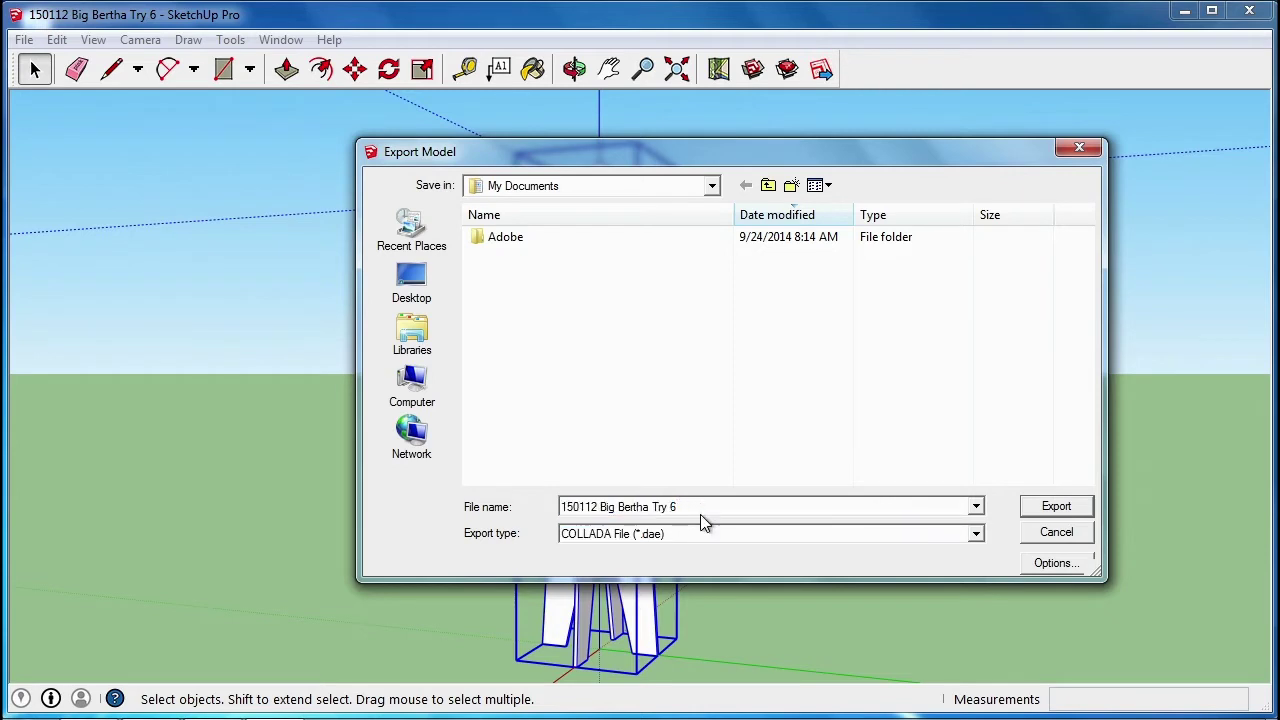
{"action": "type", "text": "DAE"}
Step: Export the DAE into H:\150112 Big Bertha Rocket, then close SketchUp and save the model
{"action": "left_click", "coordinate": [412, 390]}
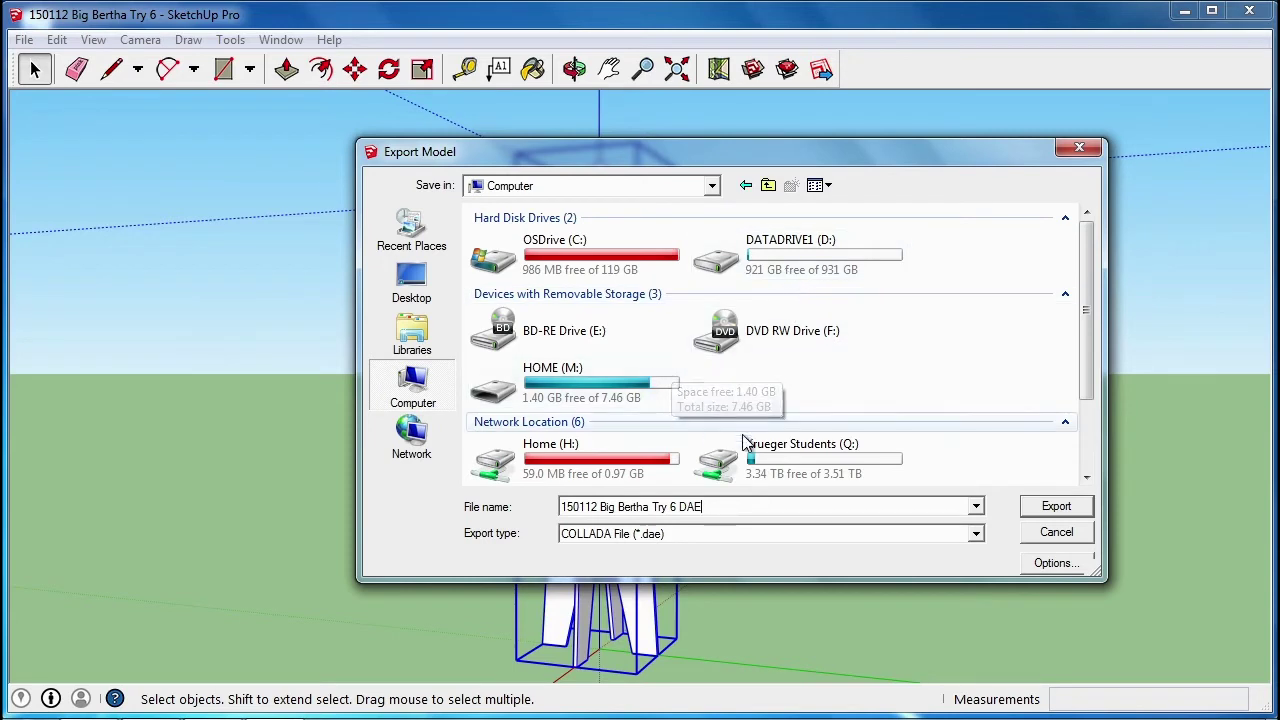
{"action": "left_click", "coordinate": [616, 476]}
{"action": "double_click", "coordinate": [618, 472]}
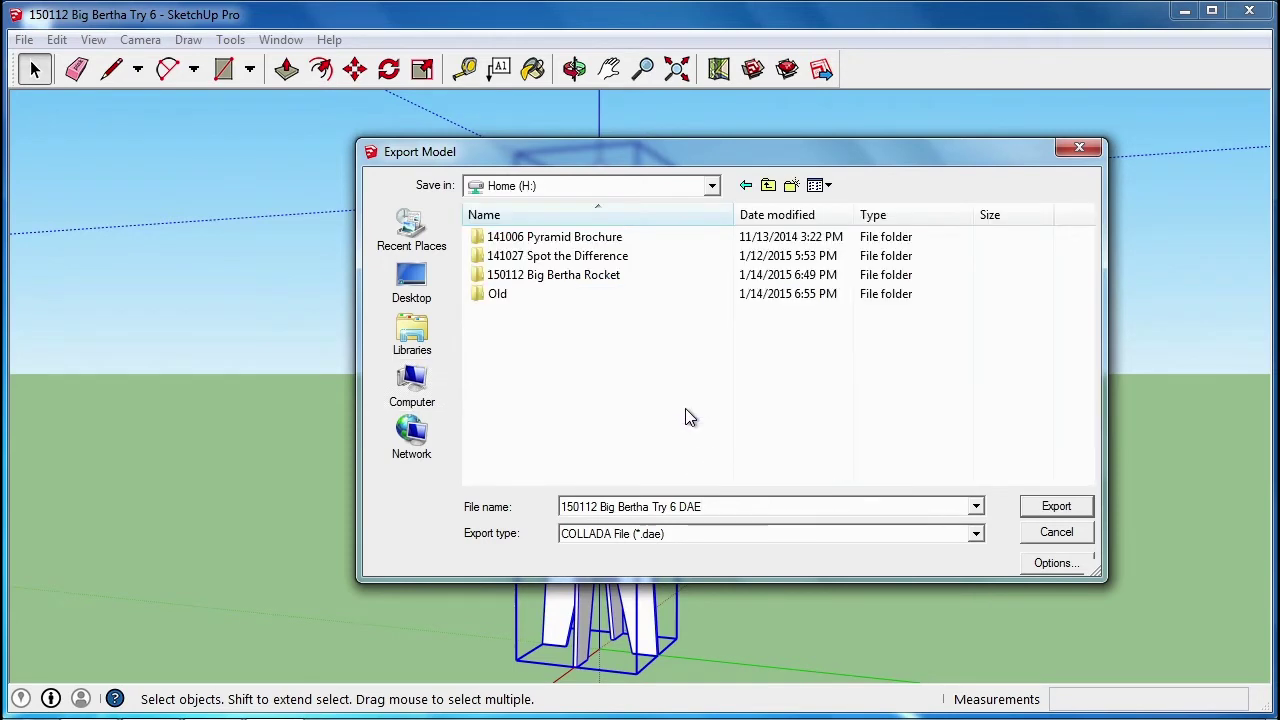
{"action": "double_click", "coordinate": [571, 275]}
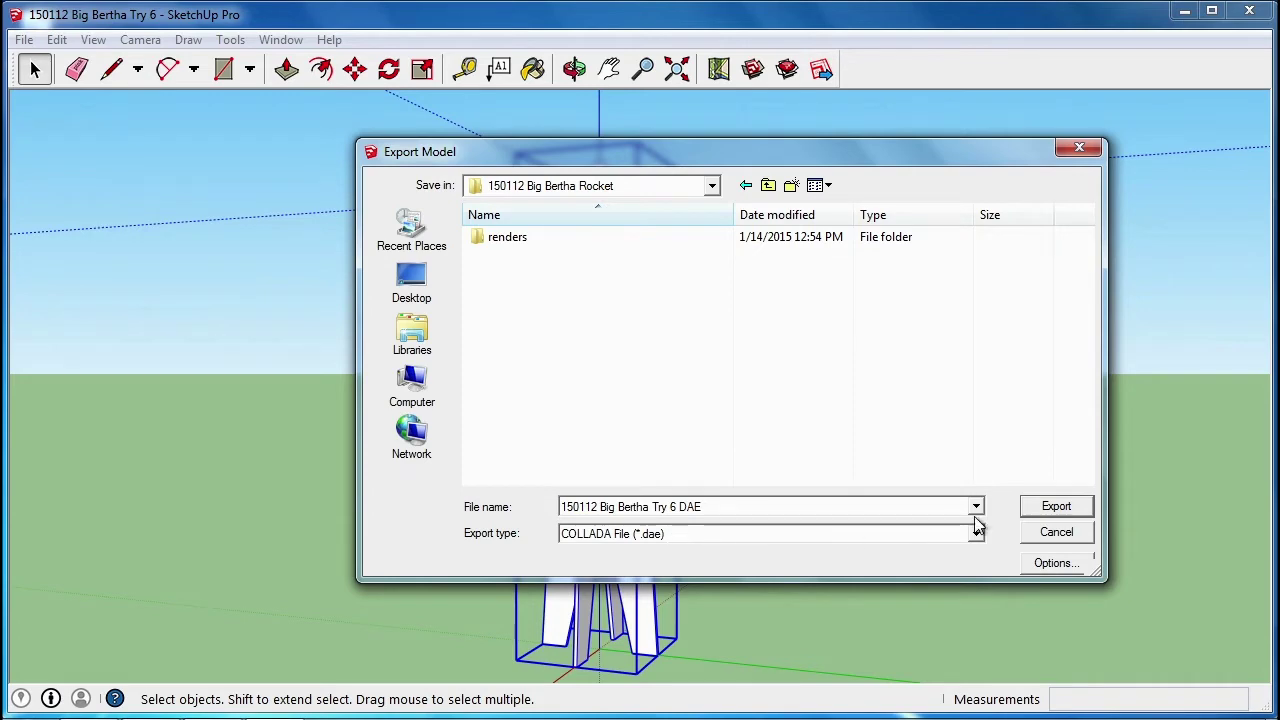
{"action": "left_click", "coordinate": [1055, 507]}
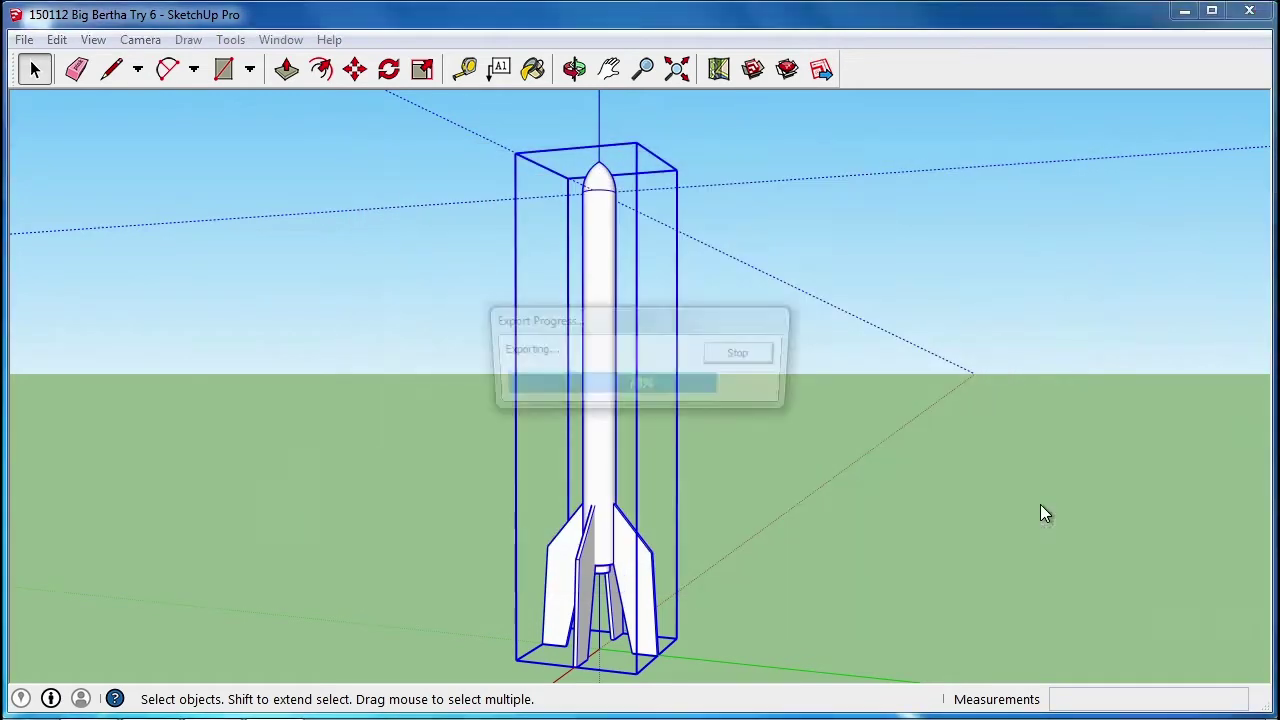
{"action": "left_click", "coordinate": [1249, 10]}
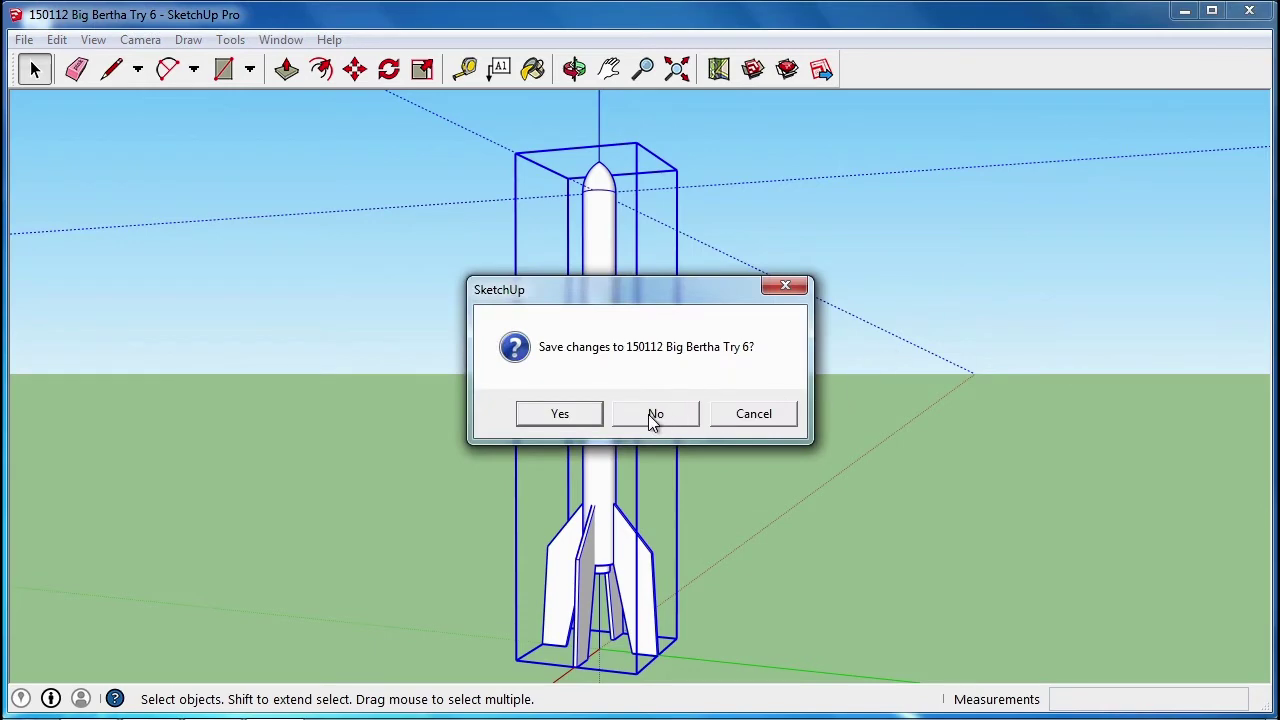
{"action": "left_click", "coordinate": [586, 414]}
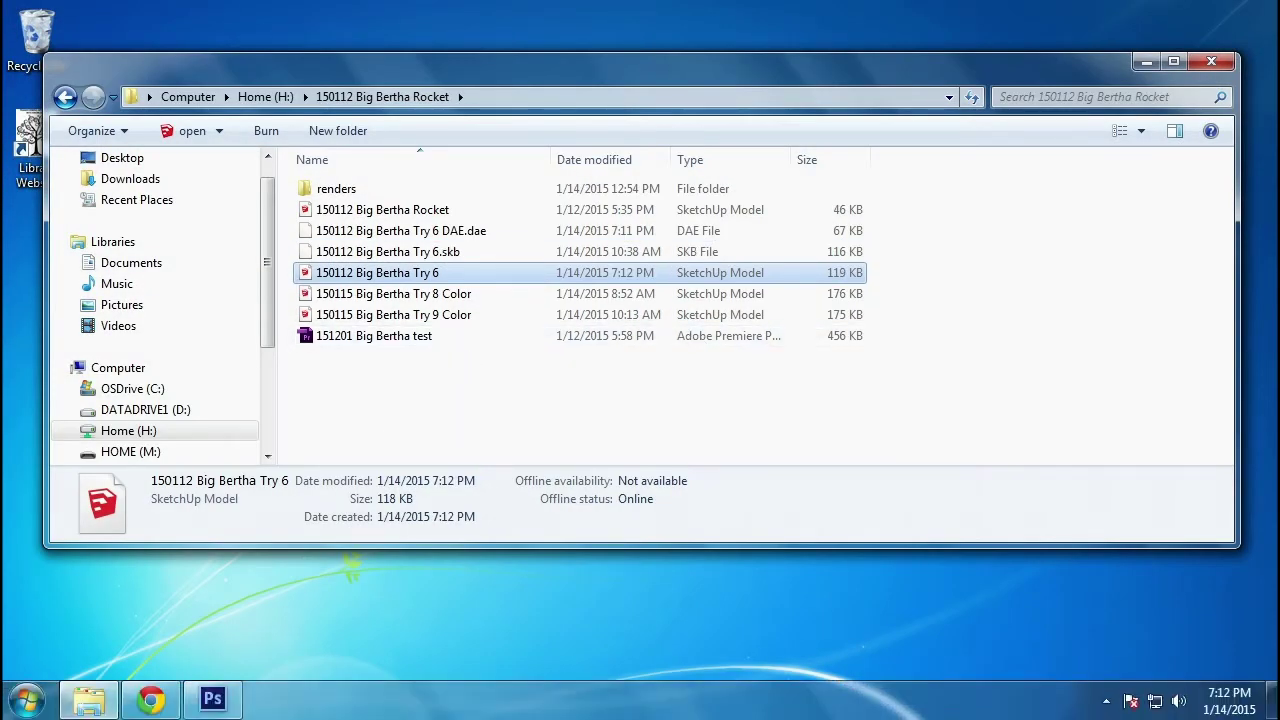
Step: Search the Start menu for 'ble' and launch Blender 2.71
{"action": "left_click", "coordinate": [28, 700]}
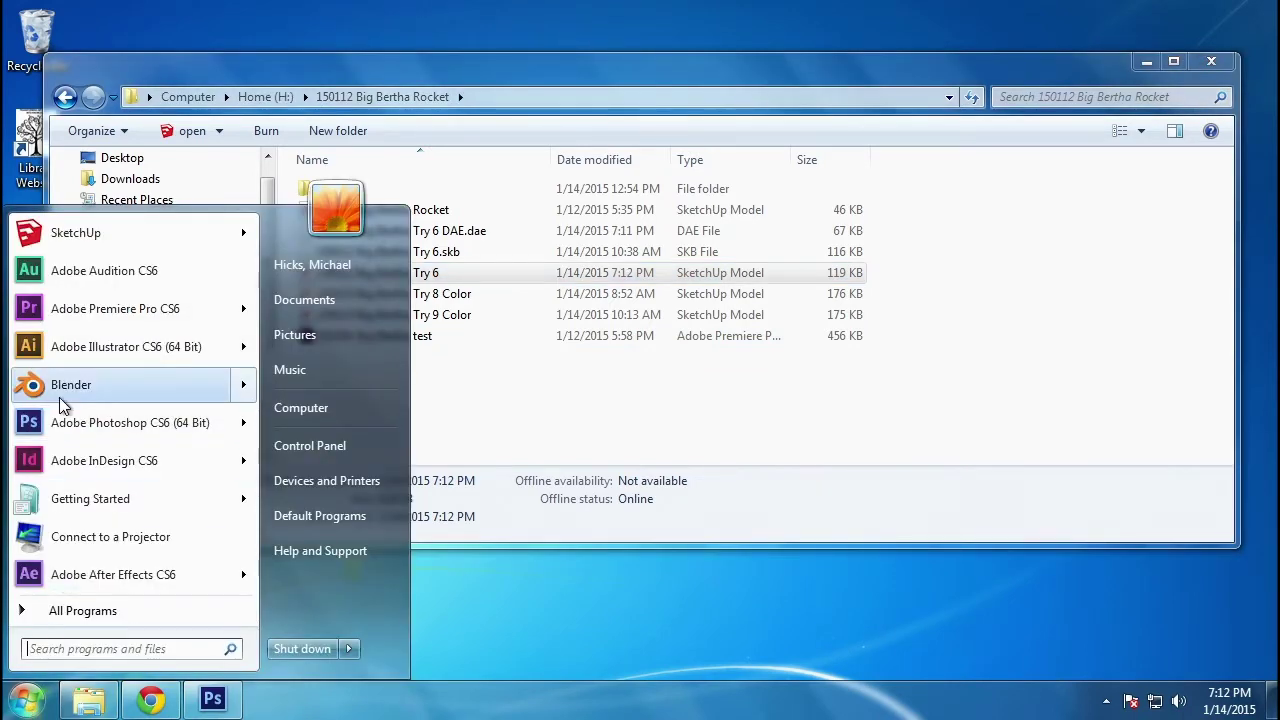
{"action": "left_click", "coordinate": [103, 648]}
{"action": "type", "text": "ble"}
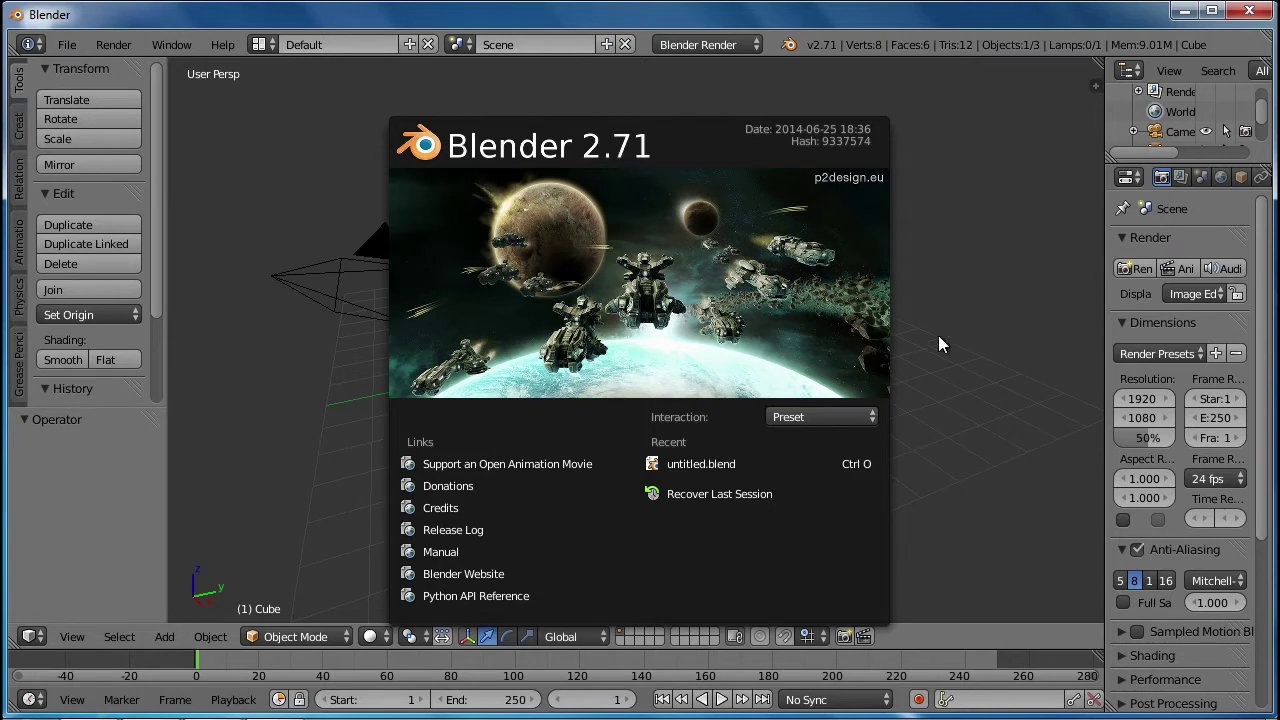
Step: Close the Blender splash screen and orbit the viewport around the default cube, camera and lamp
{"action": "left_click", "coordinate": [975, 345]}
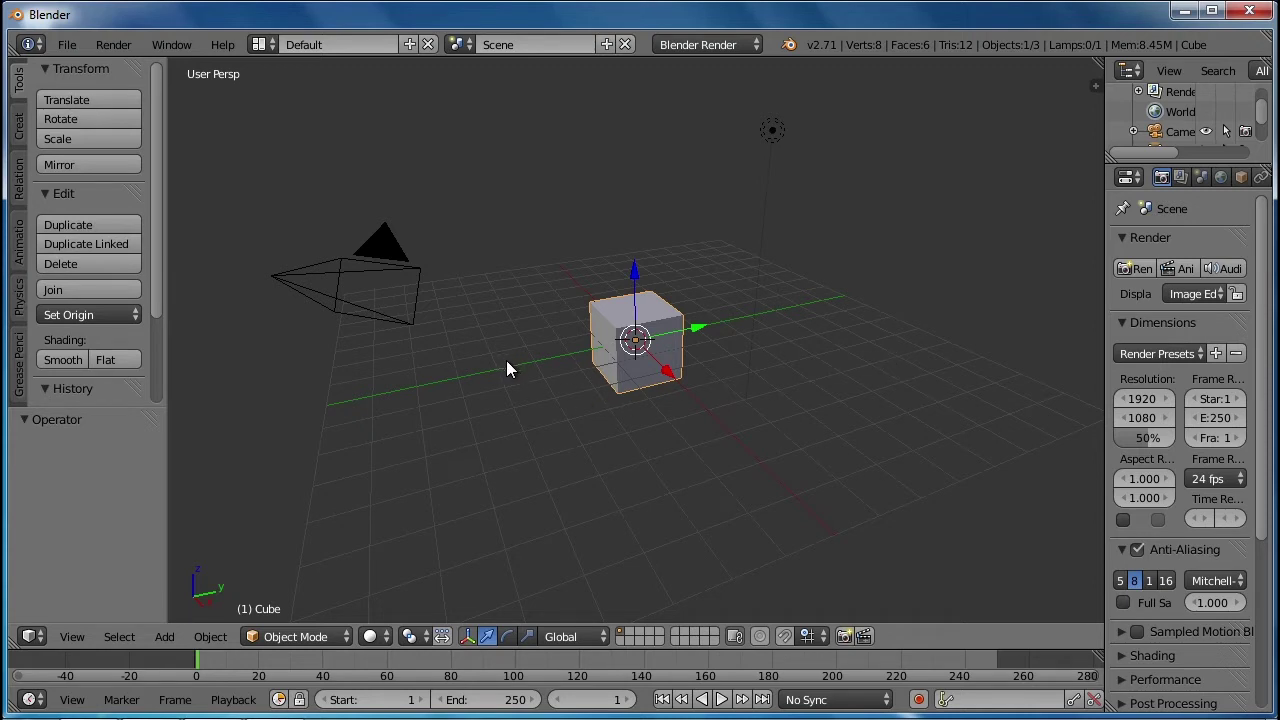
{"action": "middle_click_drag", "start_coordinate": [506, 362], "coordinate": [555, 356]}
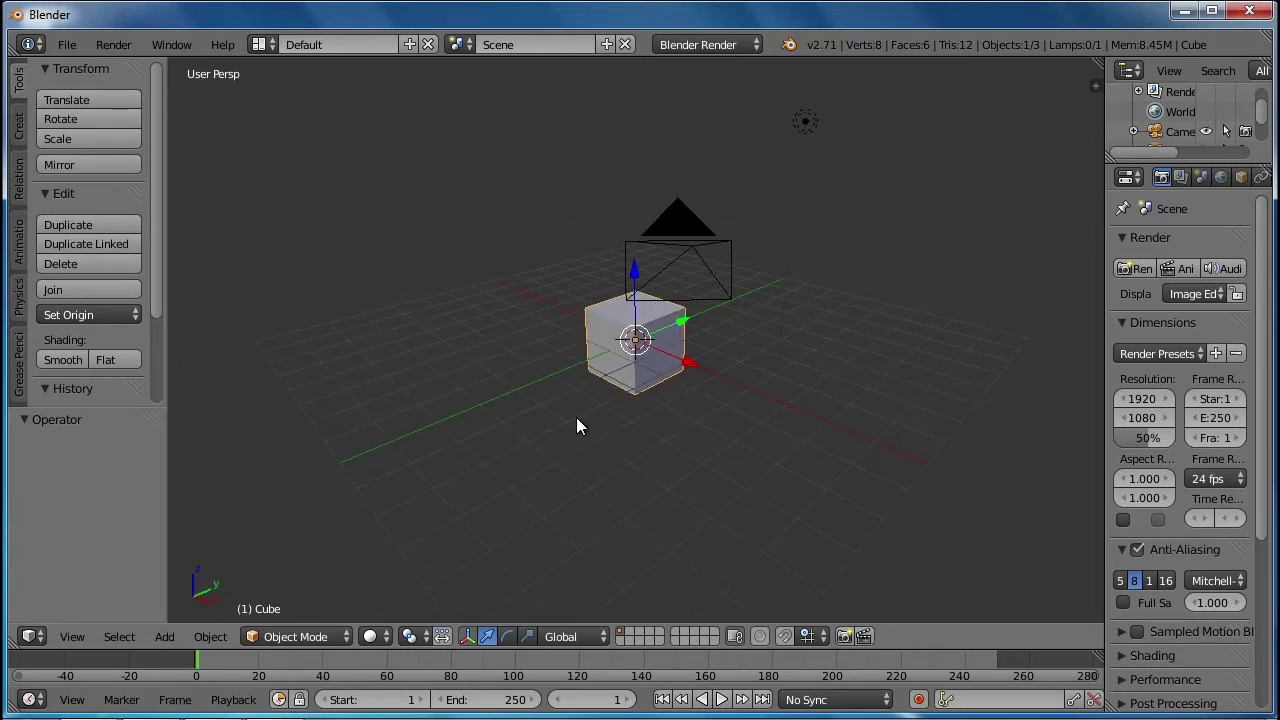
{"action": "middle_click_drag", "start_coordinate": [577, 426], "coordinate": [610, 400]}
{"action": "middle_click_drag", "start_coordinate": [788, 343], "coordinate": [738, 348]}
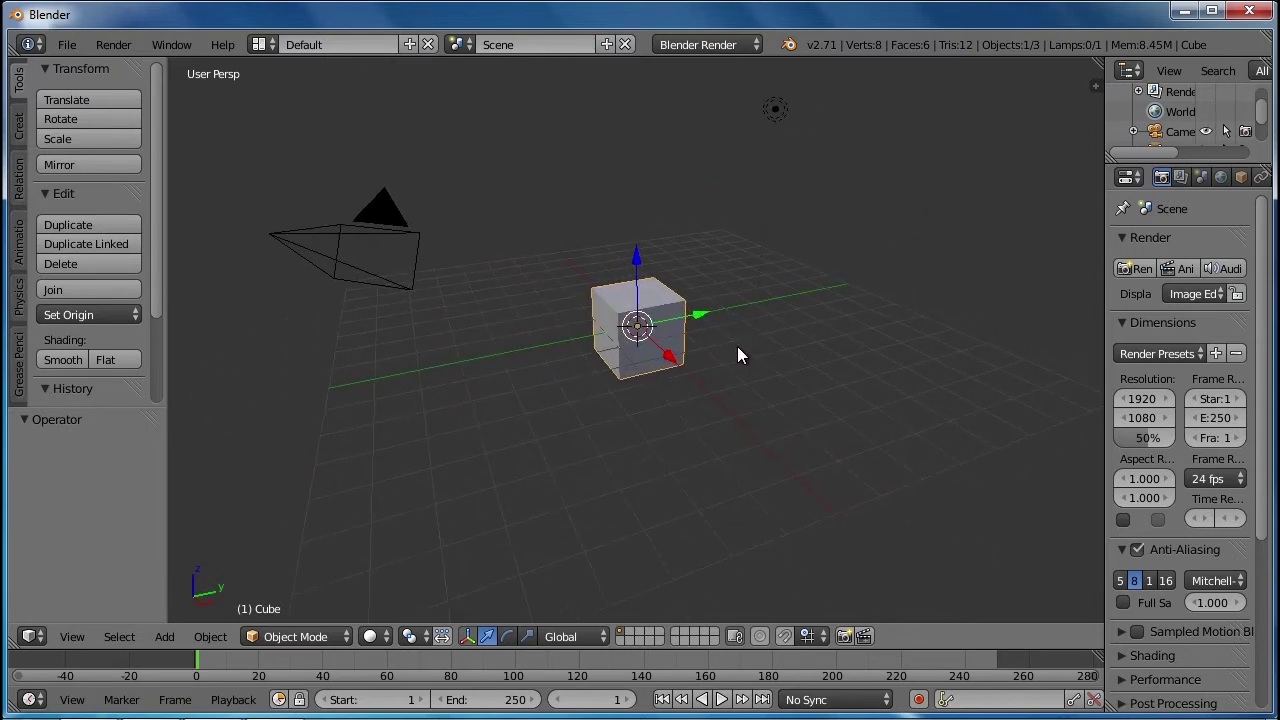
{"action": "left_click", "coordinate": [776, 110]}
Step: Nudge the lamp along X and the camera along Y with the manipulator arrows
{"action": "right_click", "coordinate": [776, 110]}
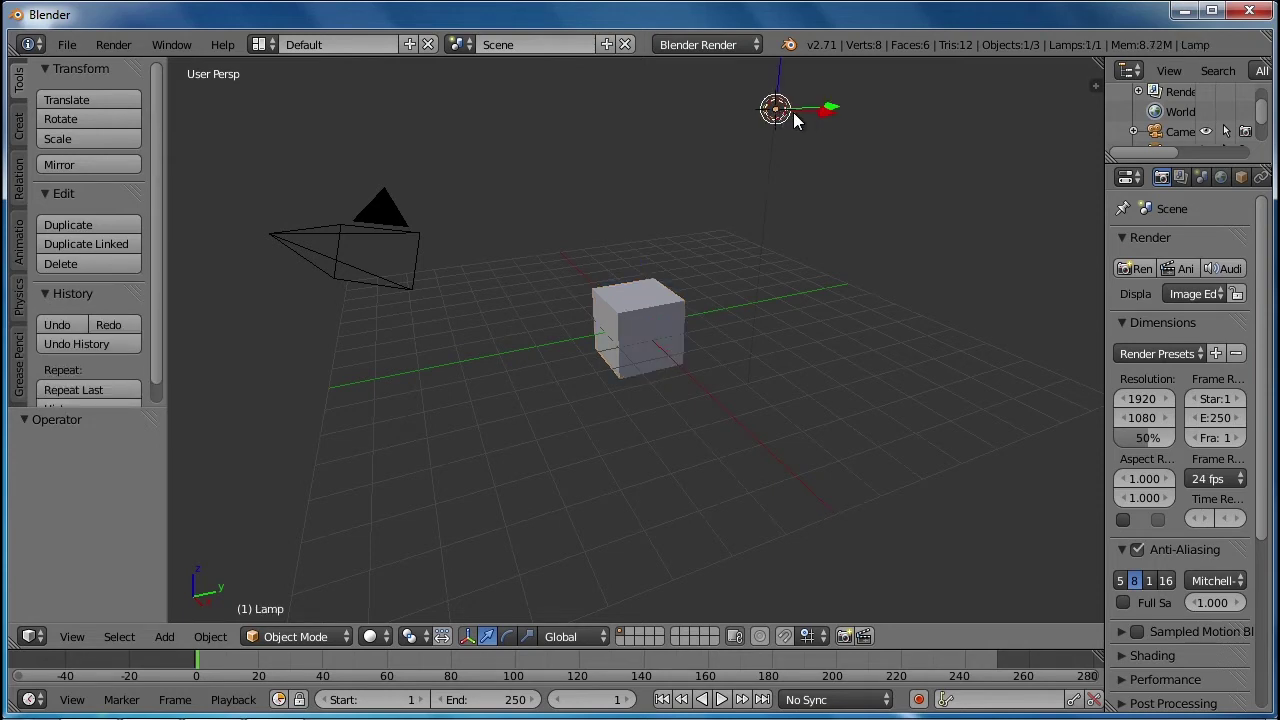
{"action": "left_click_drag", "start_coordinate": [825, 112], "coordinate": [863, 111]}
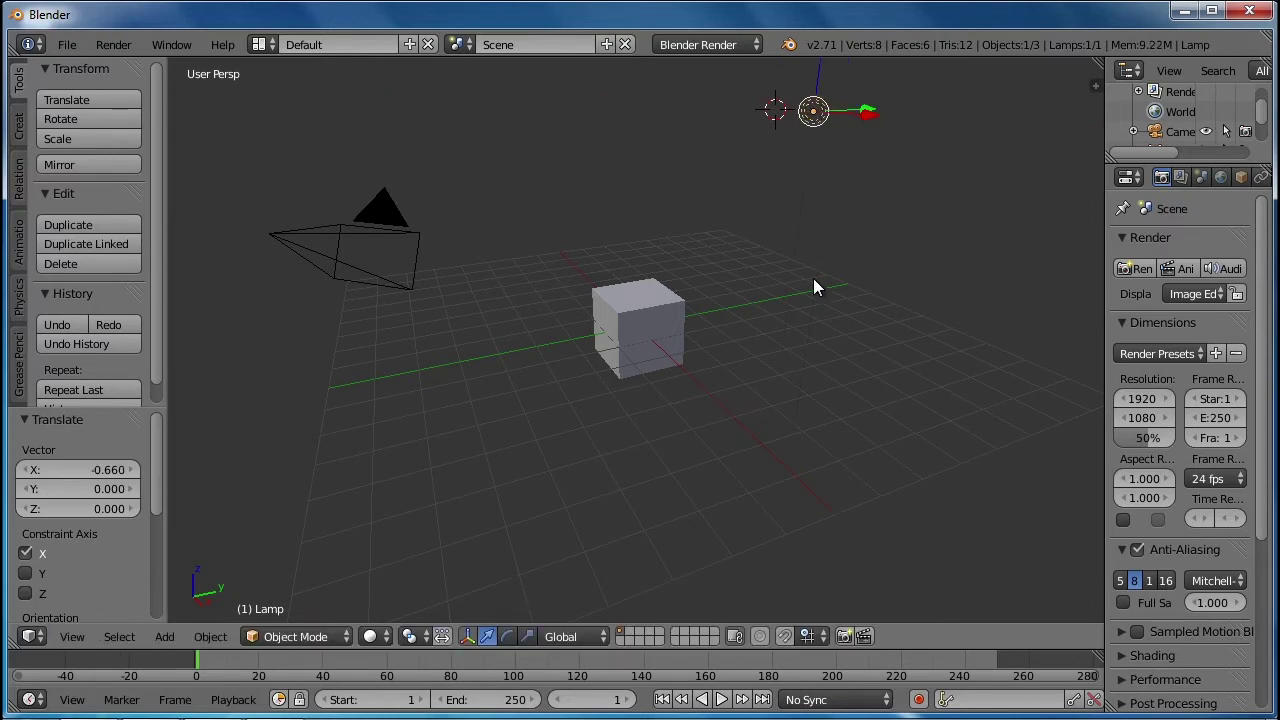
{"action": "right_click", "coordinate": [355, 227]}
{"action": "left_click_drag", "start_coordinate": [345, 229], "coordinate": [363, 224]}
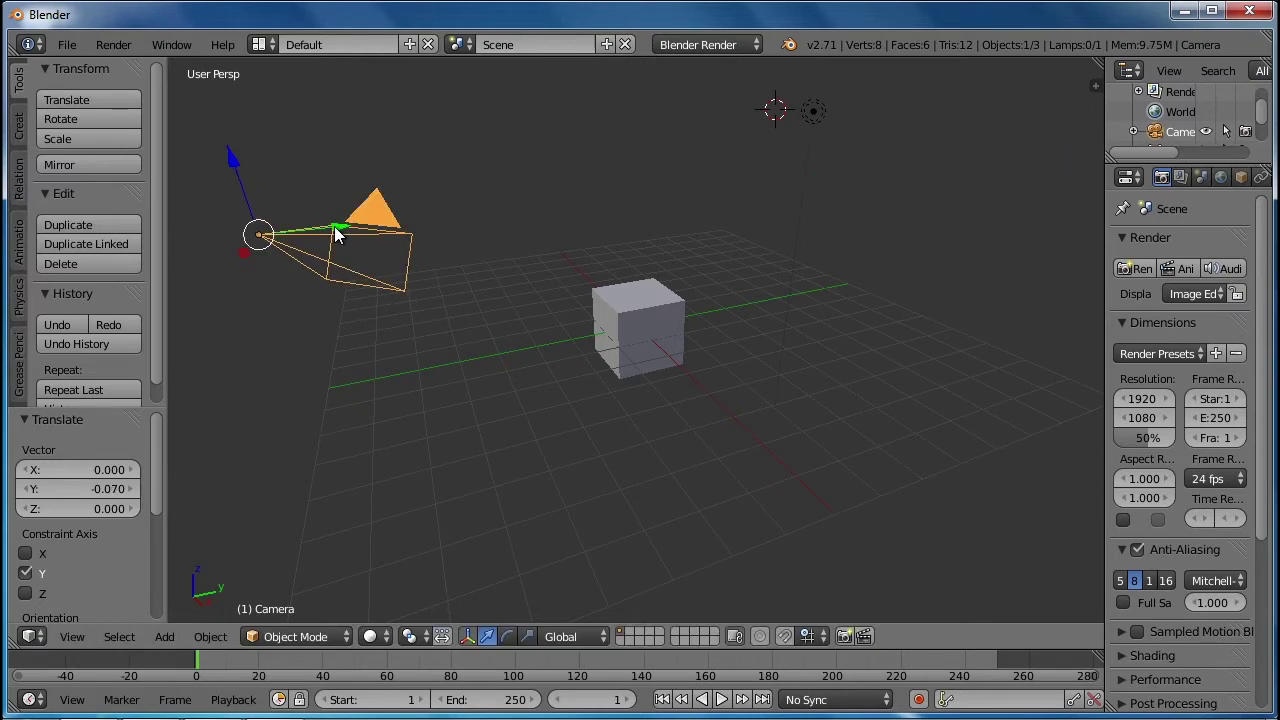
Step: Shift the cube slightly along X and down along Z, then bring up its delete prompt
{"action": "right_click", "coordinate": [640, 320]}
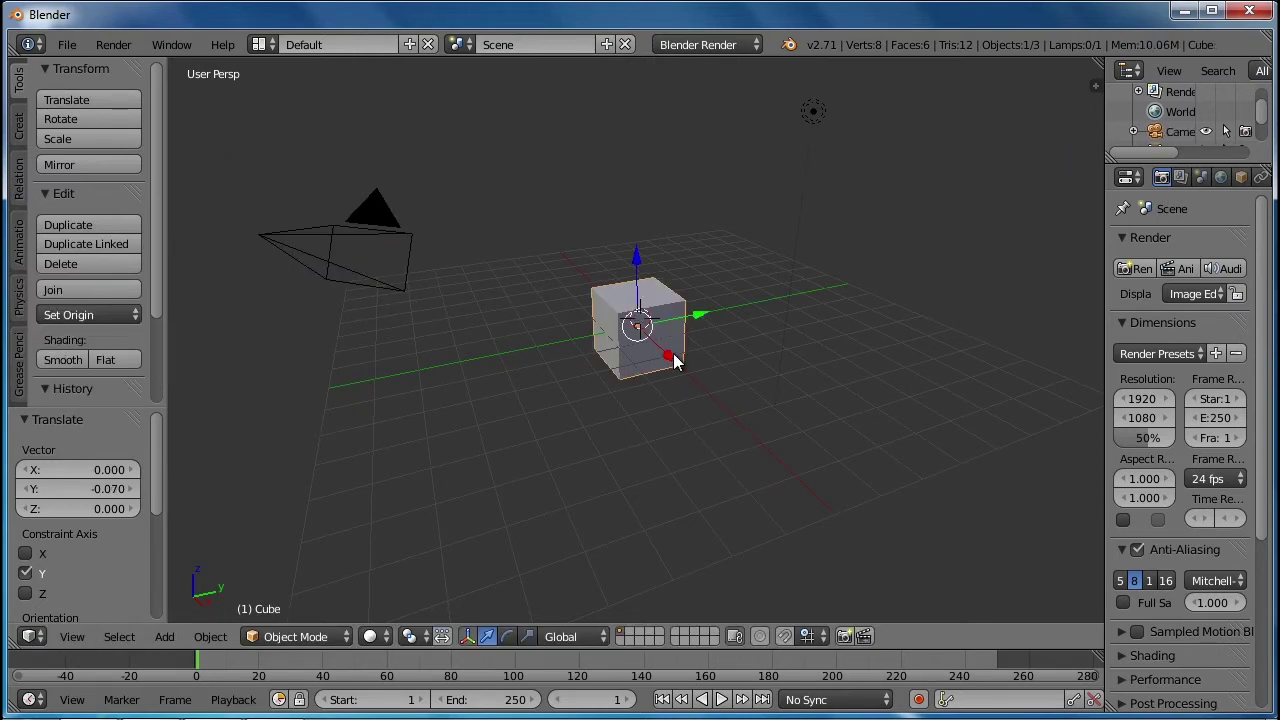
{"action": "mouse_move", "coordinate": [670, 364]}
{"action": "left_mouse_down"}
{"action": "mouse_move", "coordinate": [649, 329]}
{"action": "mouse_move", "coordinate": [680, 365]}
{"action": "mouse_move", "coordinate": [662, 341]}
{"action": "left_mouse_up"}
{"action": "left_click_drag", "start_coordinate": [639, 258], "coordinate": [640, 290]}
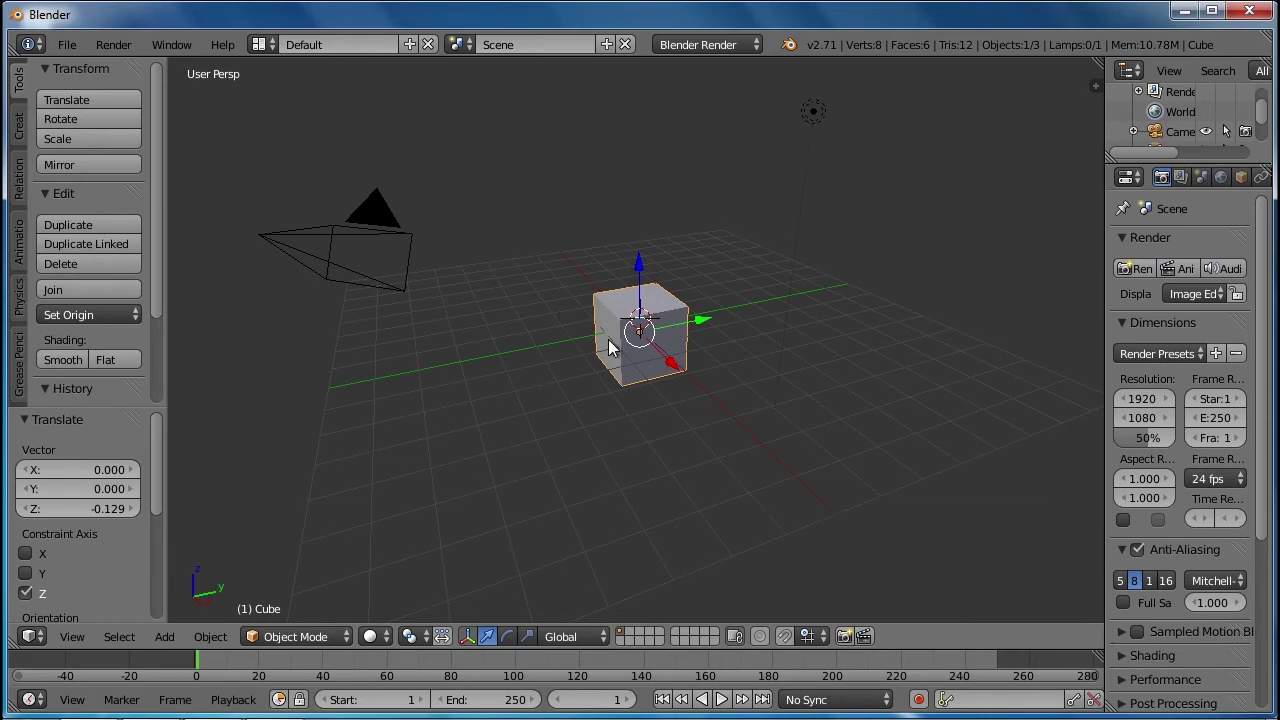
{"action": "key", "text": "x"}
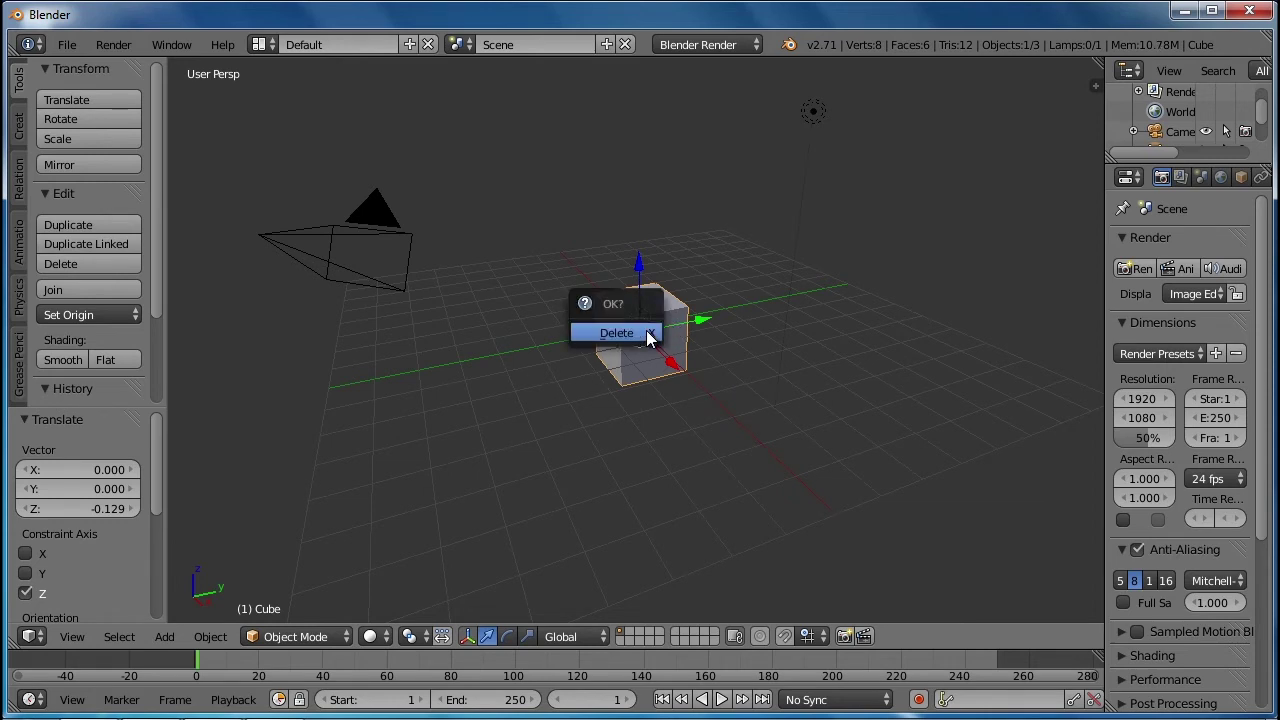
{"action": "left_click", "coordinate": [617, 333]}
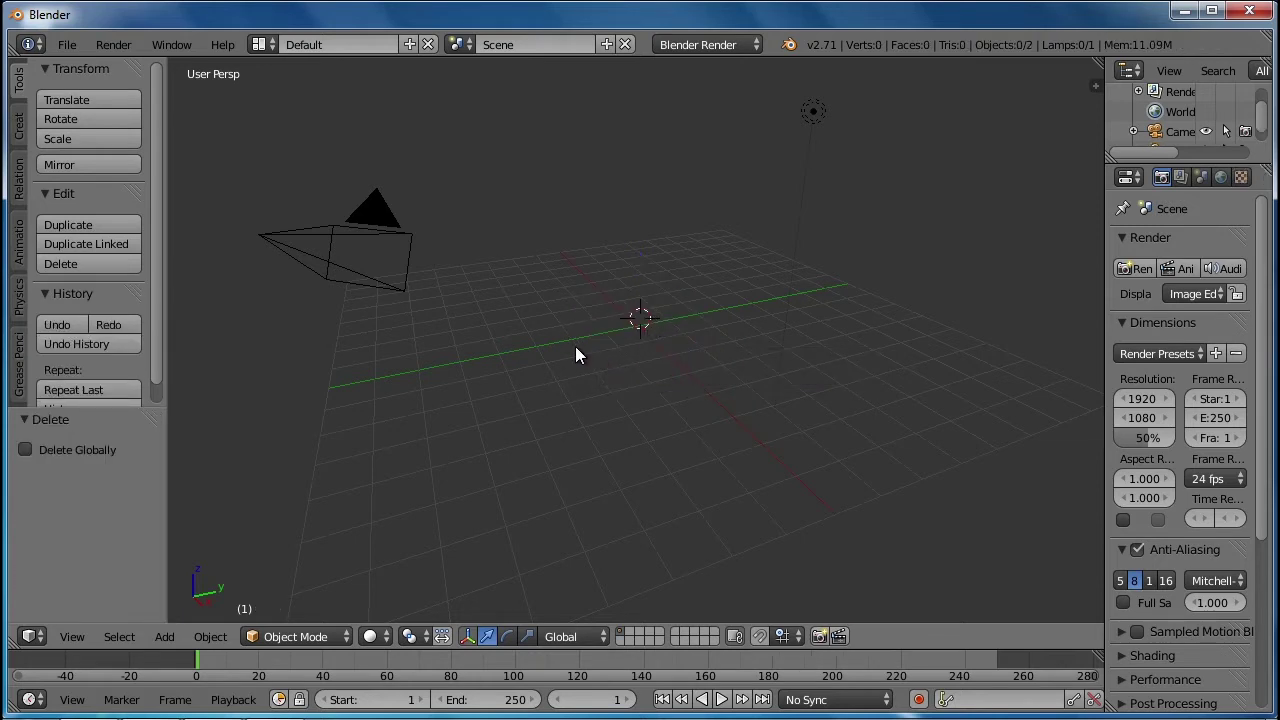
{"action": "middle_click_drag", "start_coordinate": [575, 346], "coordinate": [622, 356]}
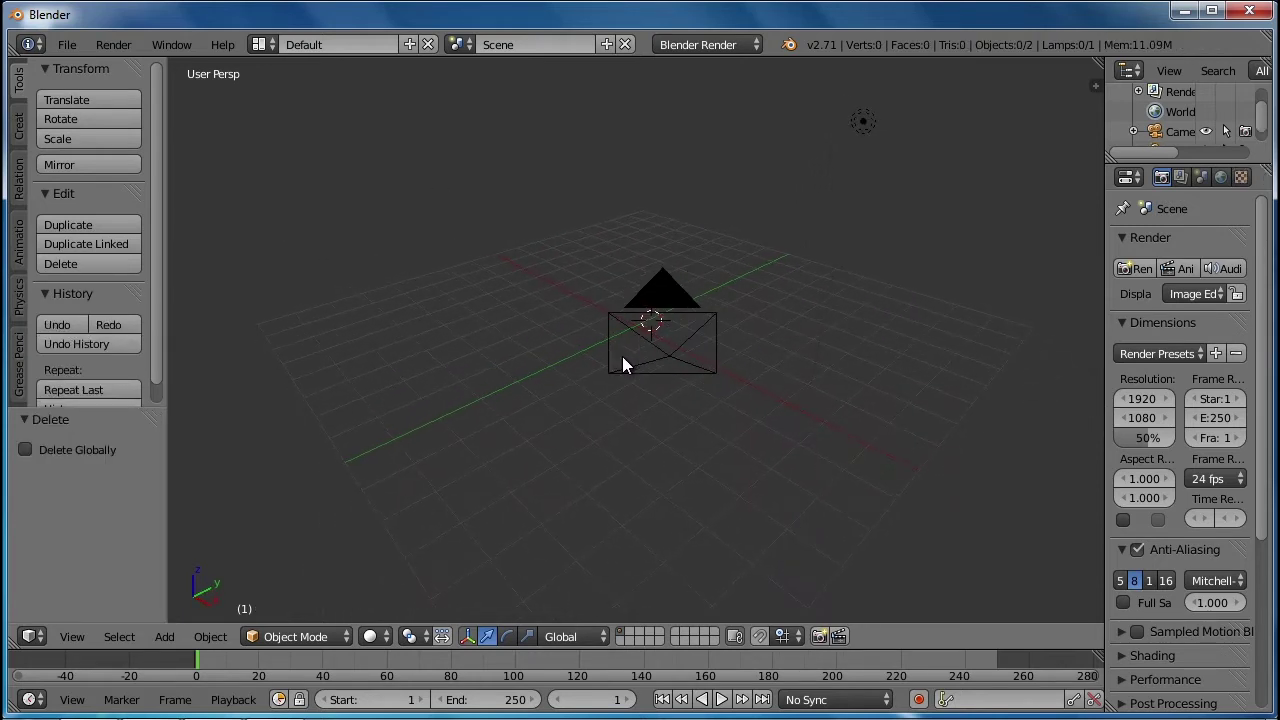
{"action": "key", "text": "ctrl+z"}
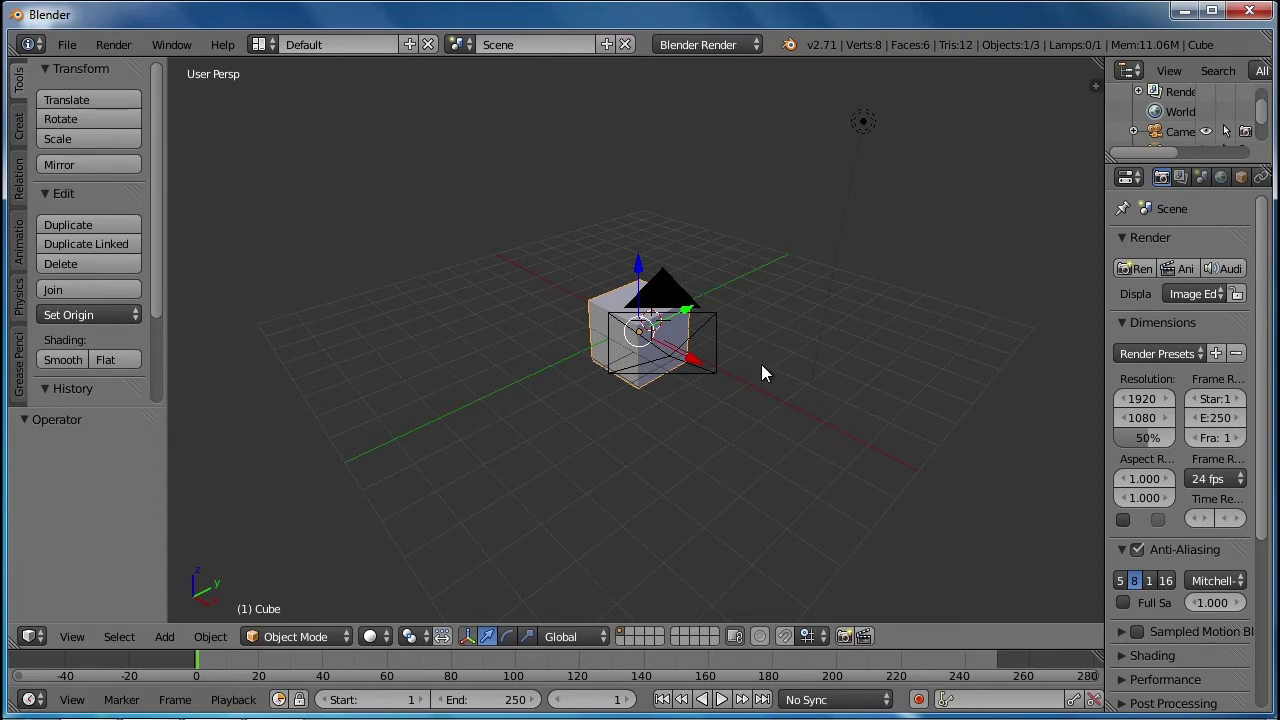
{"action": "middle_click_drag", "start_coordinate": [768, 352], "coordinate": [766, 350]}
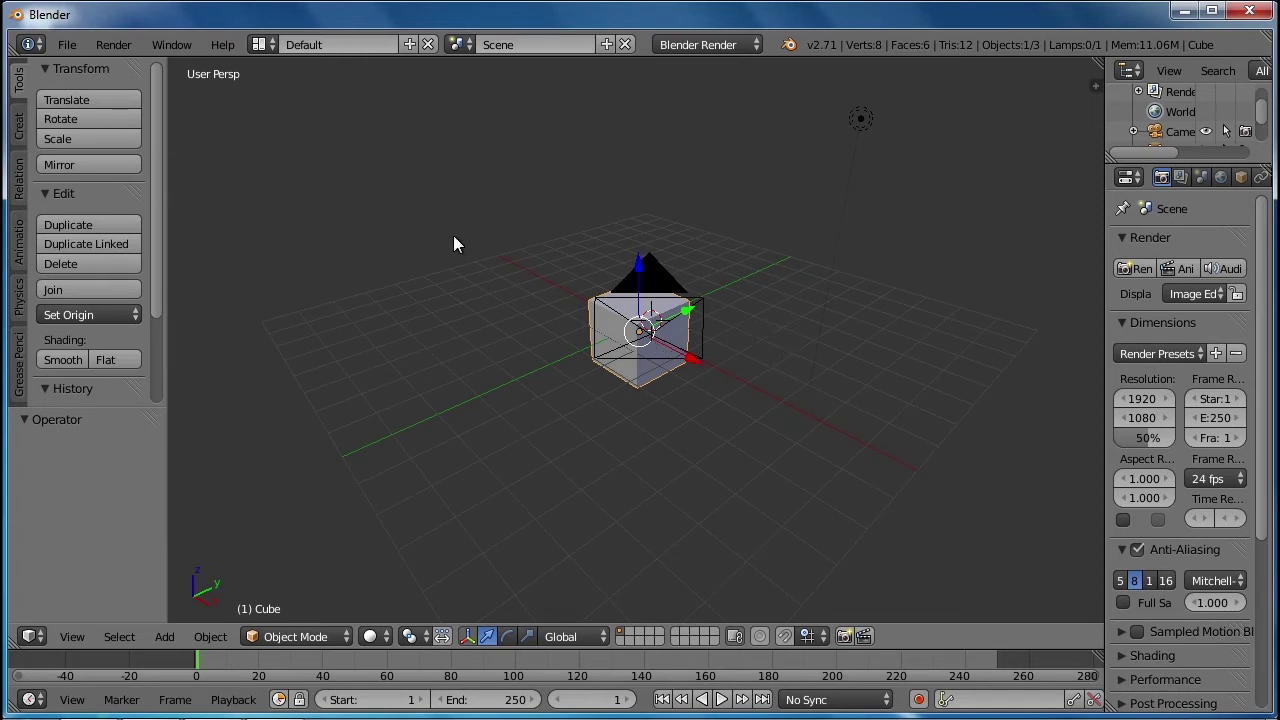
Step: Run Render Image to see the grey cube's Render Result, then Esc back to the 3D scene
{"action": "left_click", "coordinate": [124, 46]}
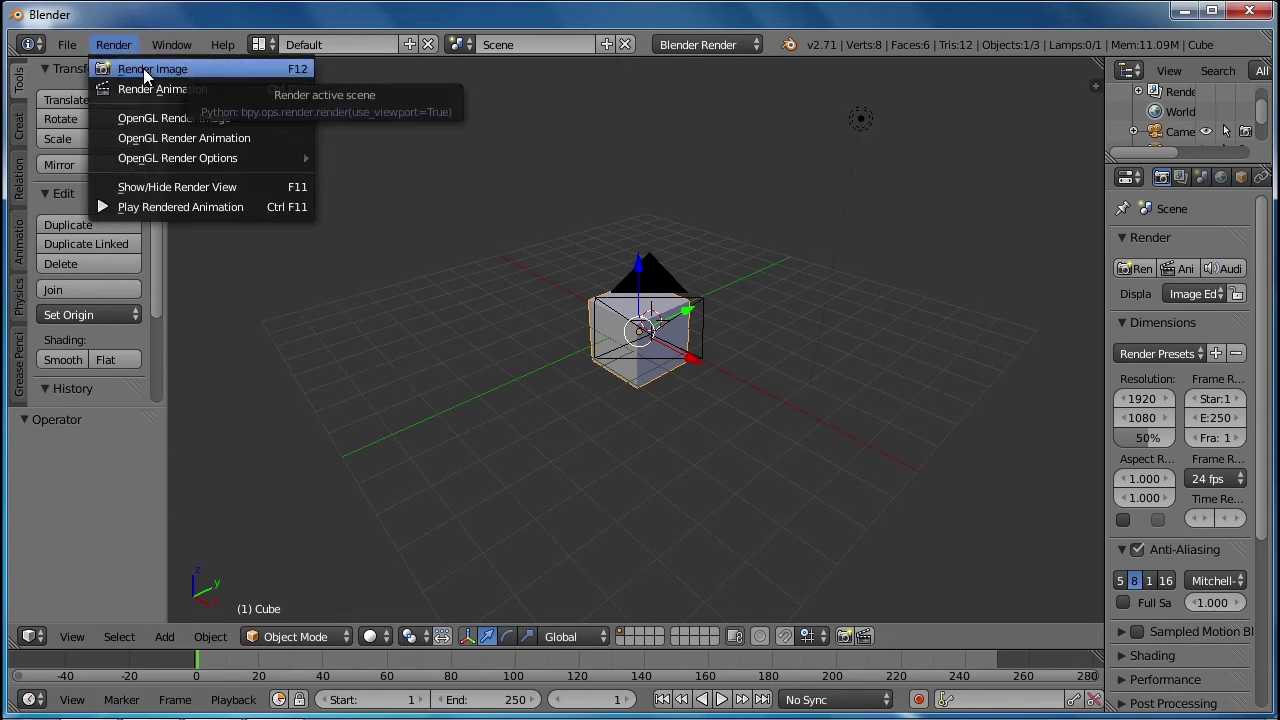
{"action": "left_click", "coordinate": [281, 68]}
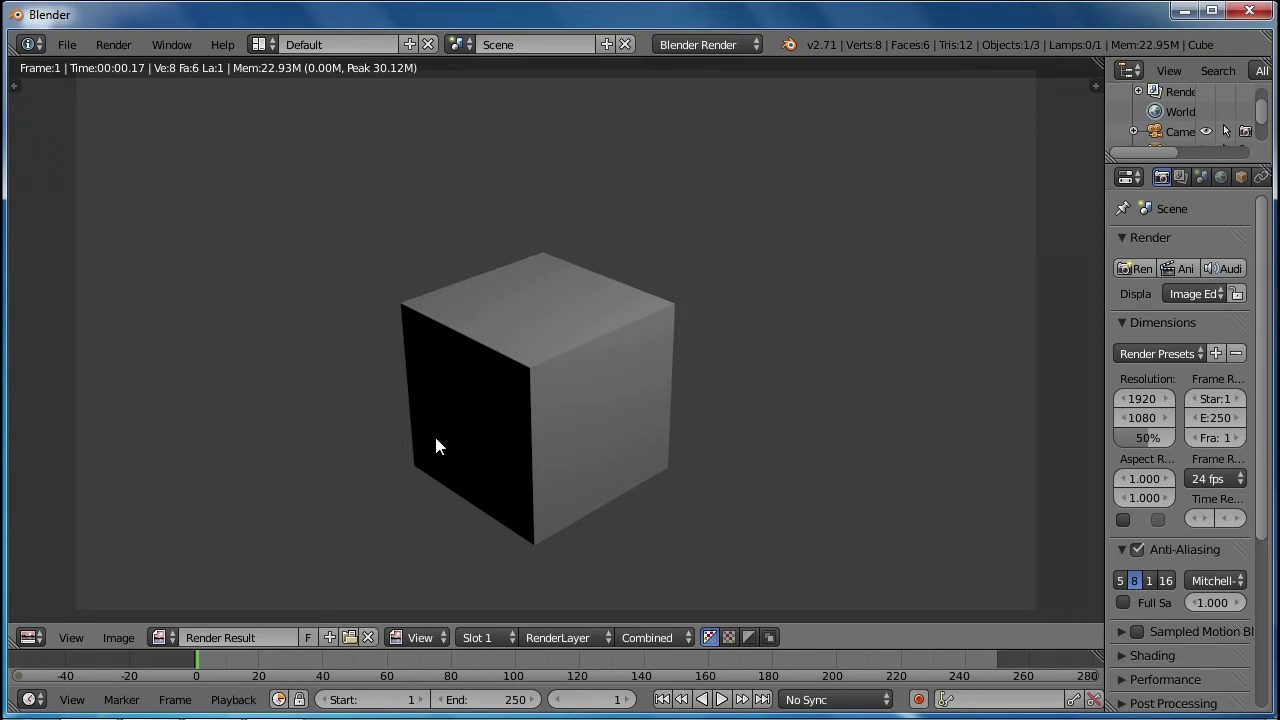
{"action": "key", "text": "Escape"}
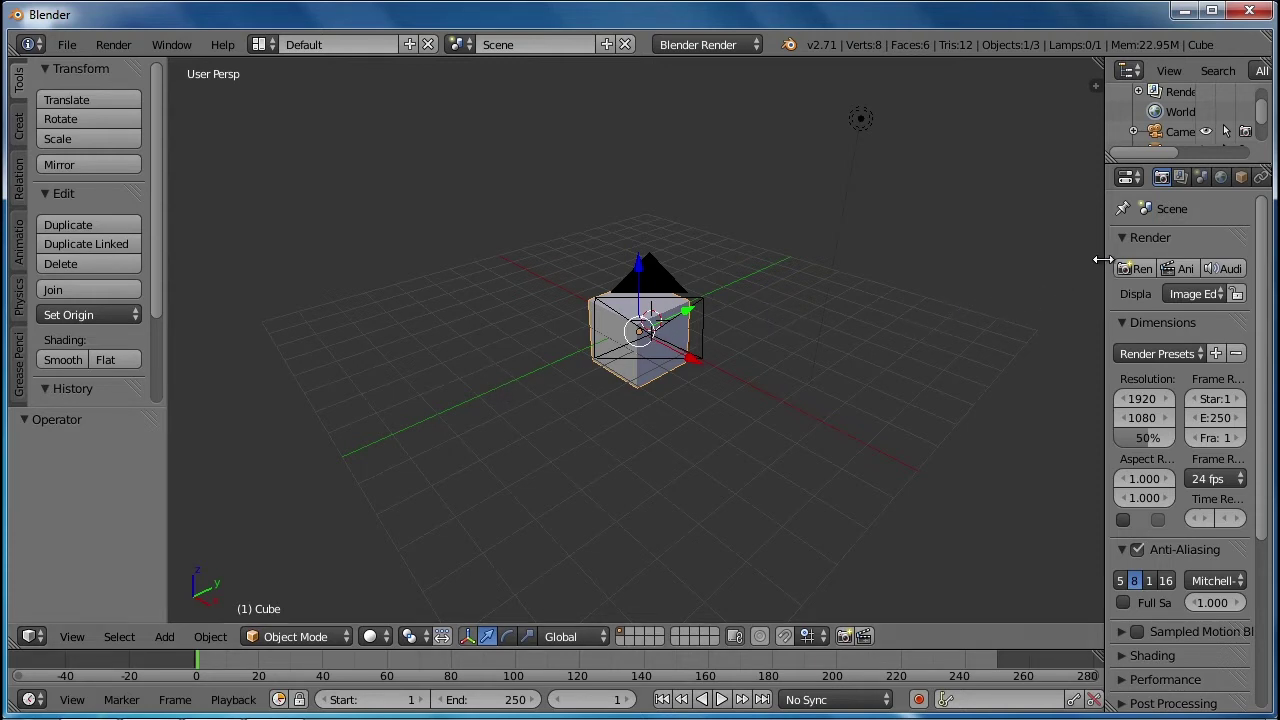
Step: Widen the Properties editor, scroll down to the Output panel, then delete the default cube
{"action": "left_click_drag", "start_coordinate": [1104, 260], "coordinate": [986, 268]}
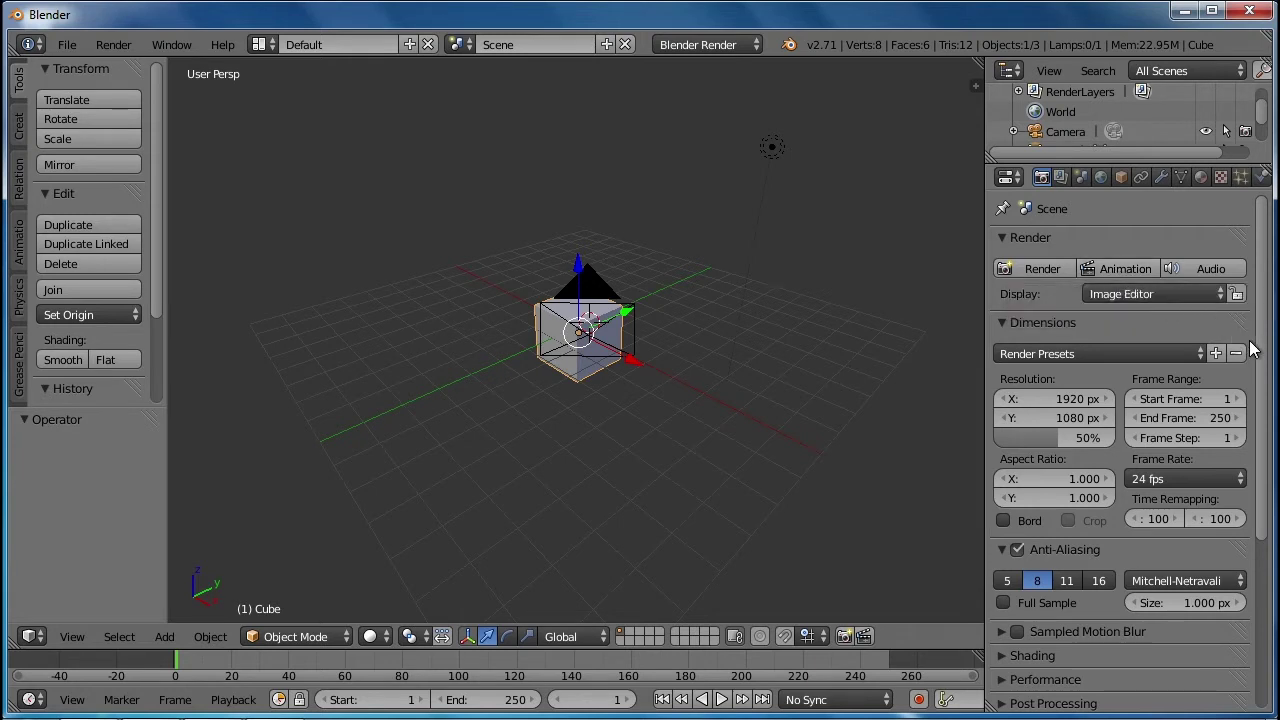
{"action": "left_click_drag", "start_coordinate": [1263, 345], "coordinate": [1263, 523]}
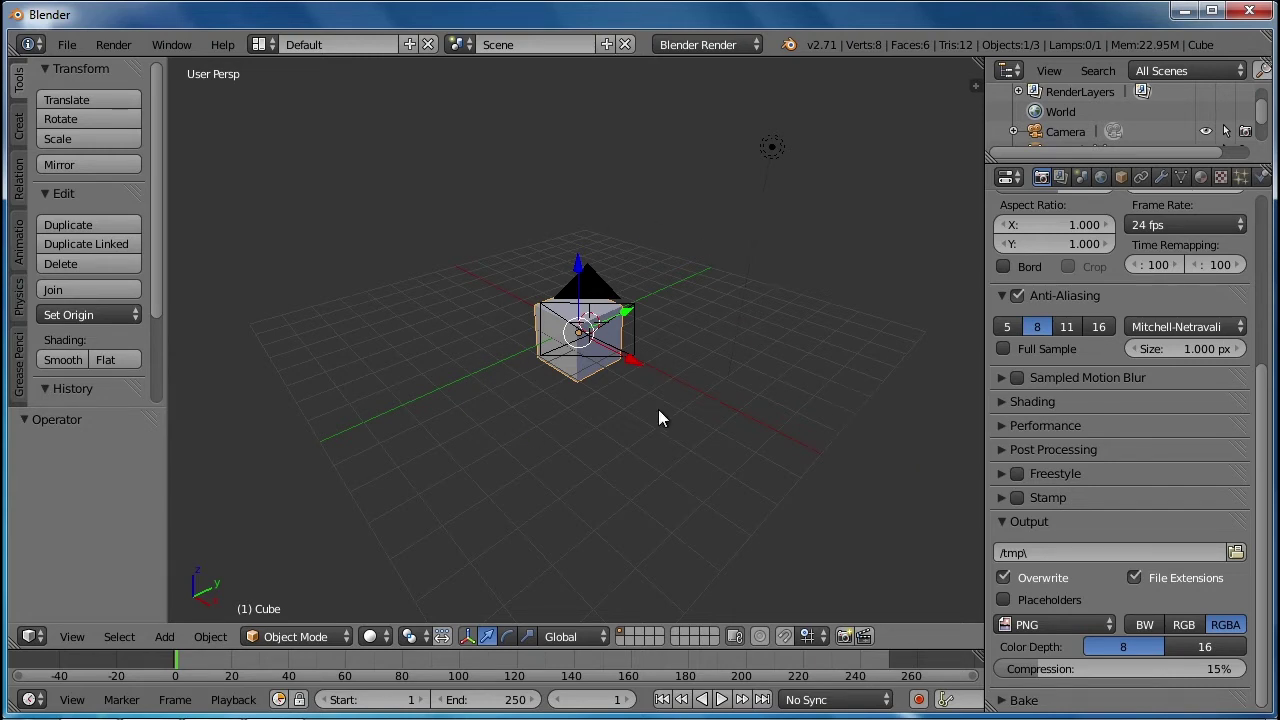
{"action": "middle_click_drag", "start_coordinate": [658, 407], "coordinate": [634, 412]}
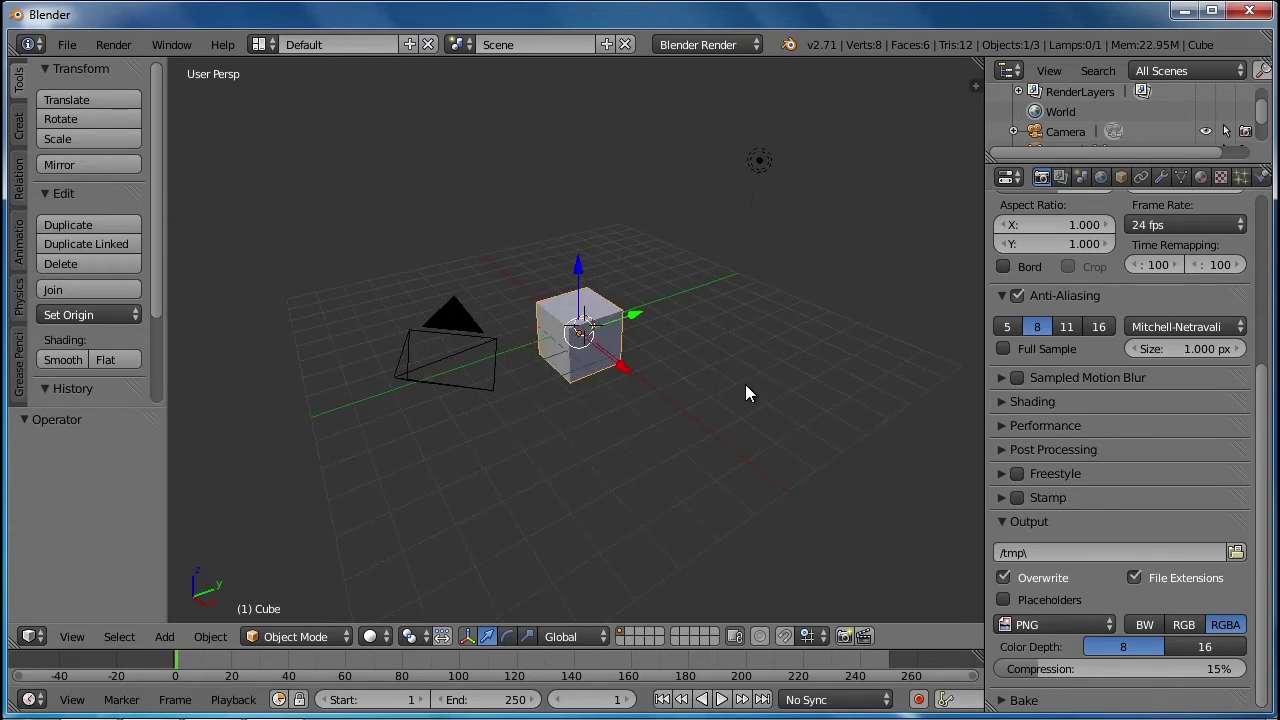
{"action": "key", "text": "x"}
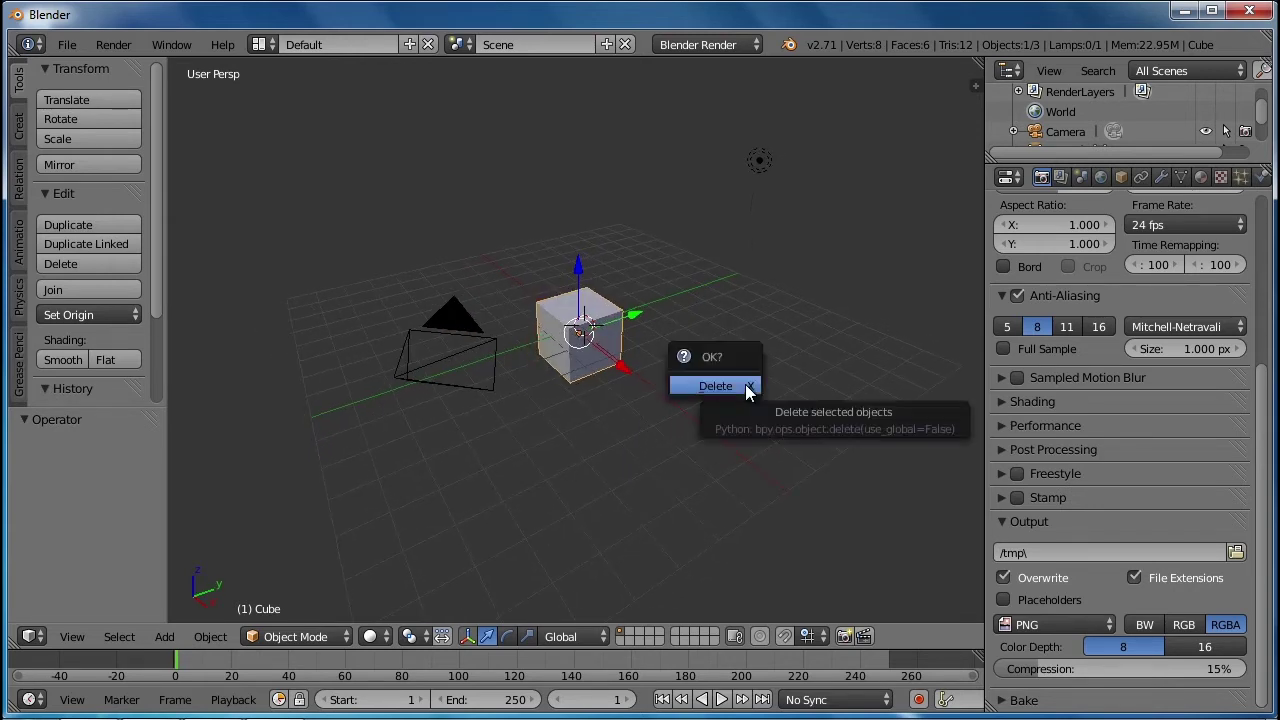
{"action": "left_click", "coordinate": [746, 388]}
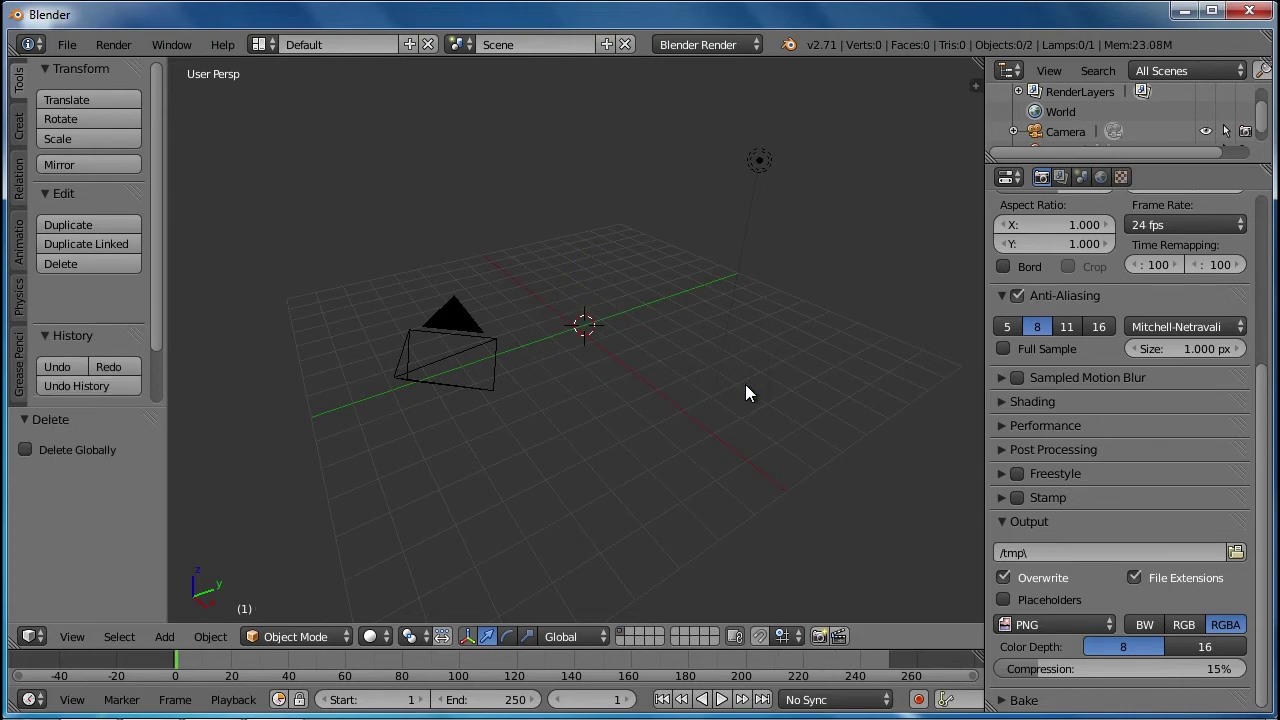
Step: Import '150112 Big Bertha Try 6 DAE.dae' as Collada from H:\150112 Big Bertha Rocket
{"action": "left_click", "coordinate": [64, 43]}
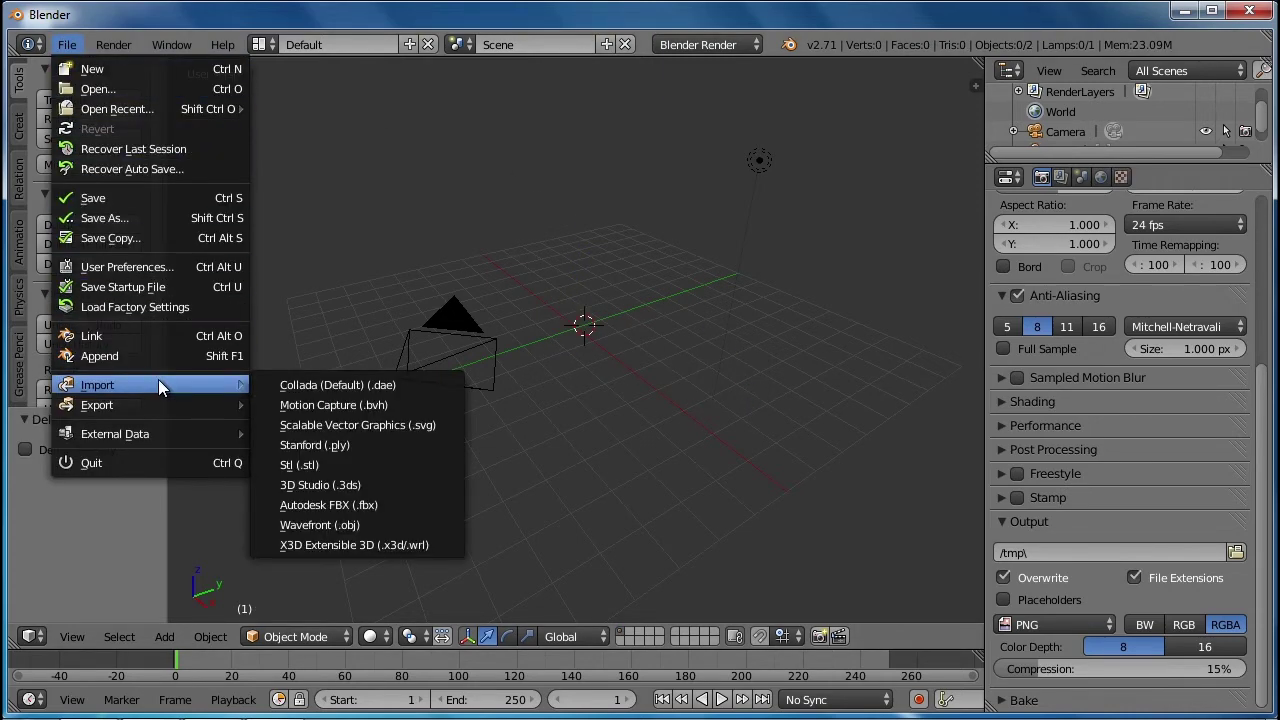
{"action": "mouse_move", "coordinate": [225, 385]}
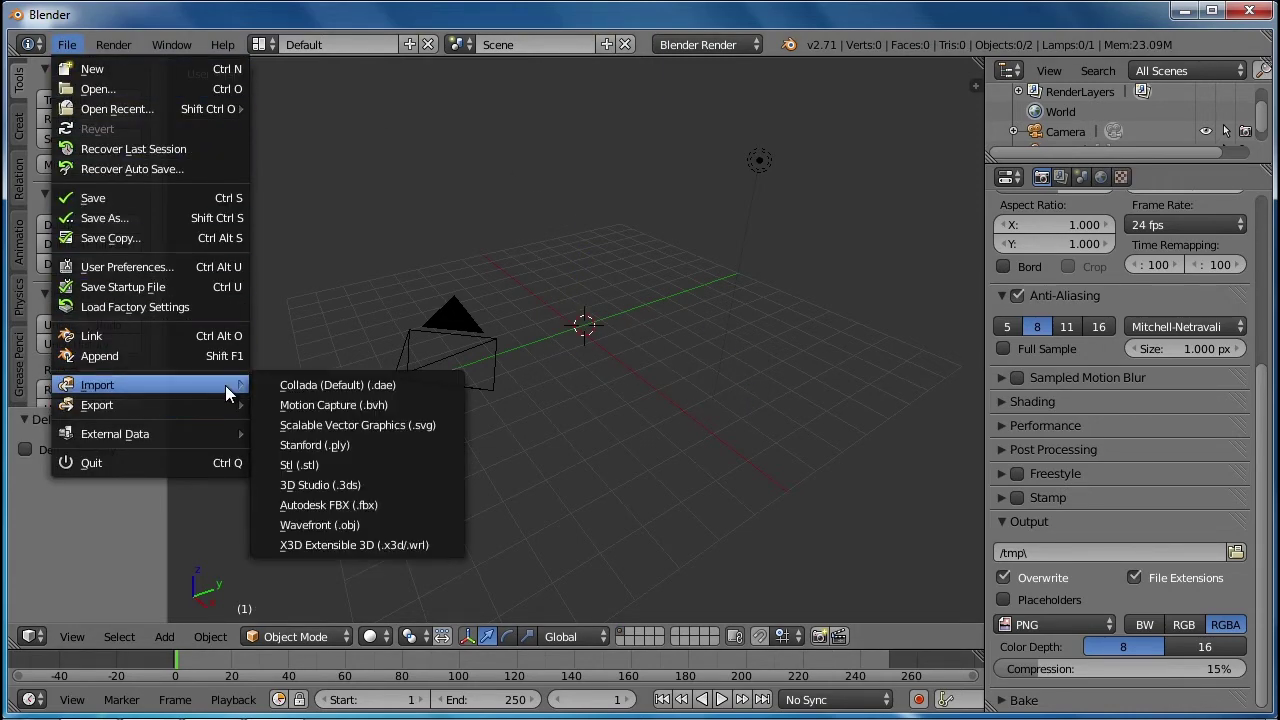
{"action": "left_click", "coordinate": [358, 386]}
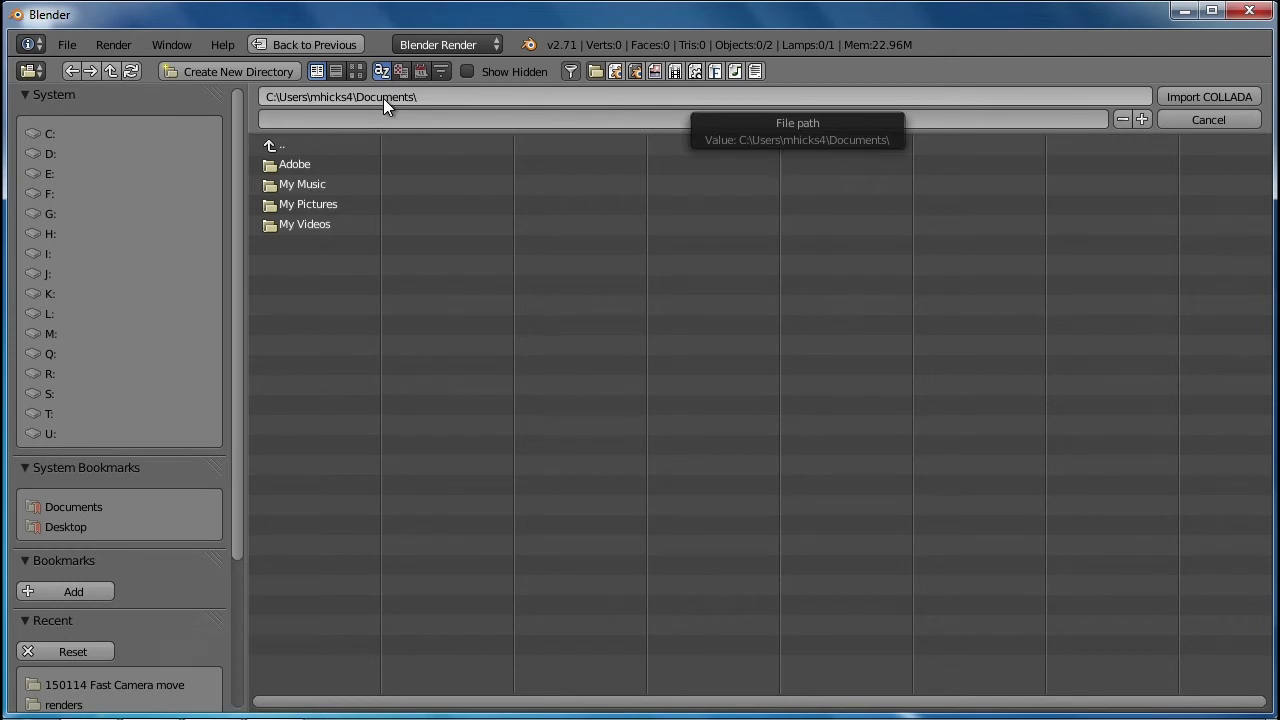
{"action": "left_click", "coordinate": [40, 233]}
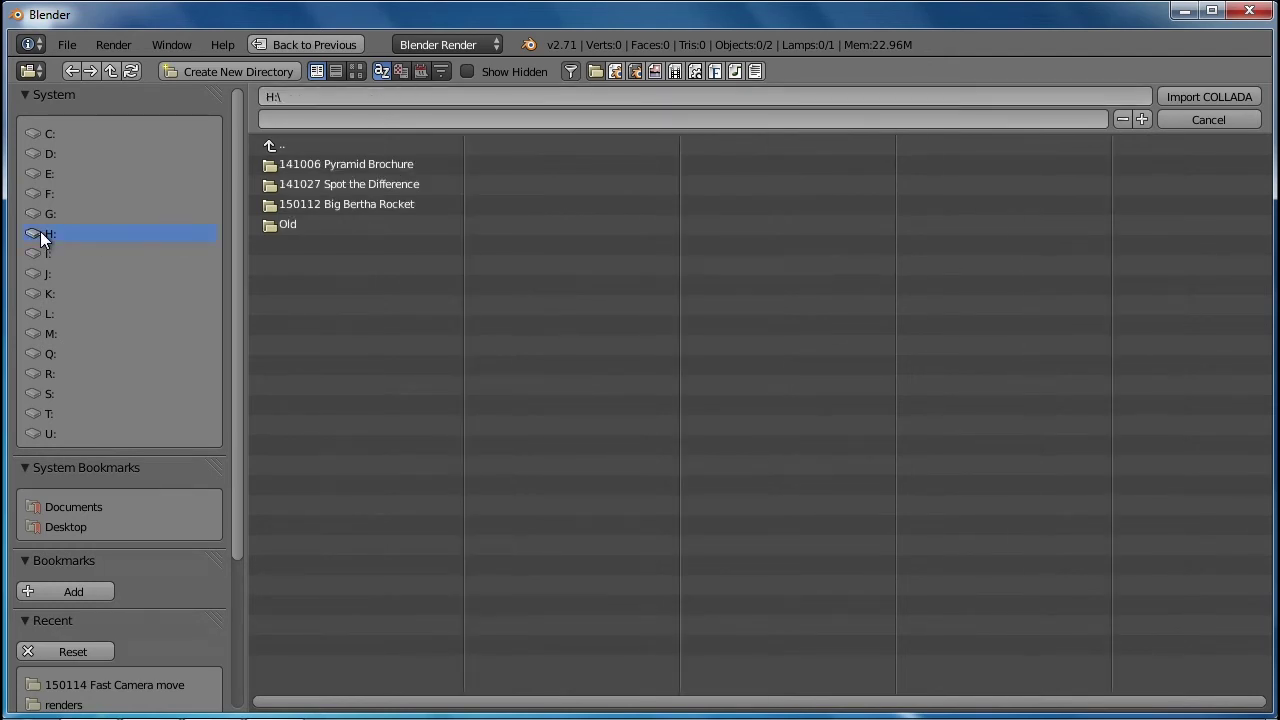
{"action": "left_click", "coordinate": [305, 206]}
{"action": "left_click", "coordinate": [317, 185]}
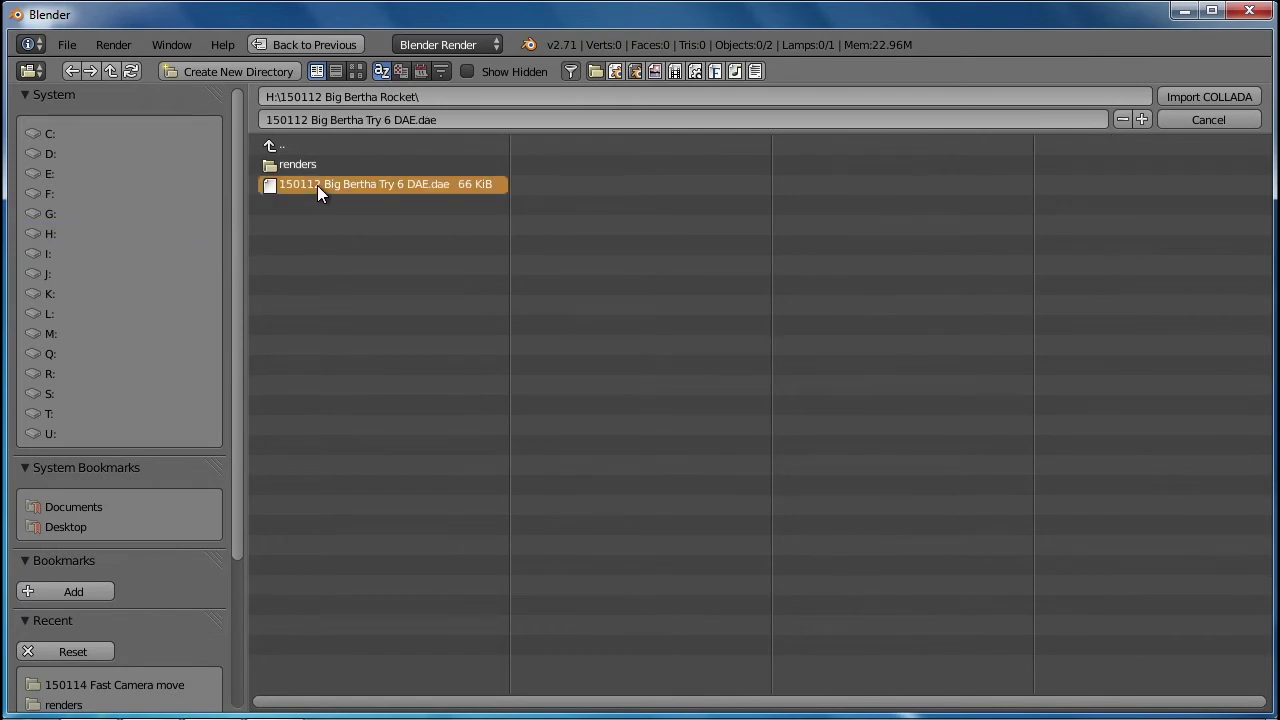
{"action": "double_click", "coordinate": [317, 185]}
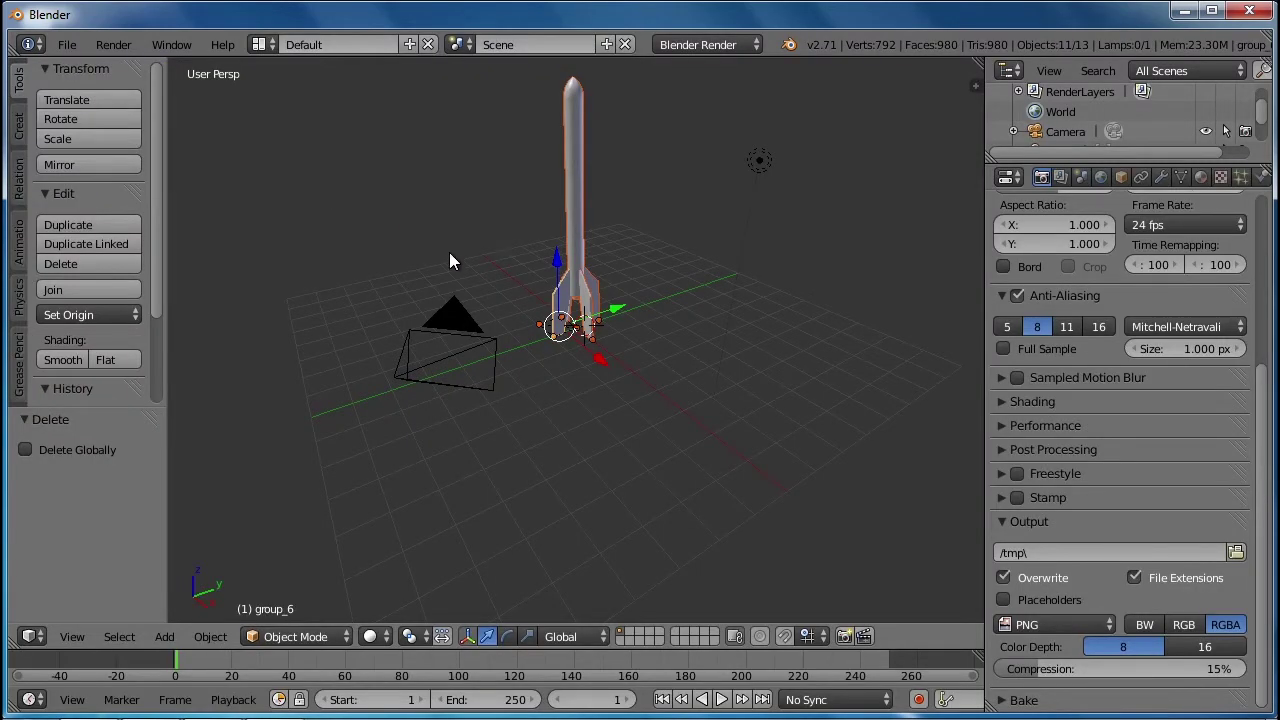
Step: Orbit around the rocket and take two F12 test renders from the current camera
{"action": "mouse_move", "coordinate": [450, 240]}
{"action": "middle_mouse_down"}
{"action": "mouse_move", "coordinate": [608, 245]}
{"action": "mouse_move", "coordinate": [474, 237]}
{"action": "middle_mouse_up"}
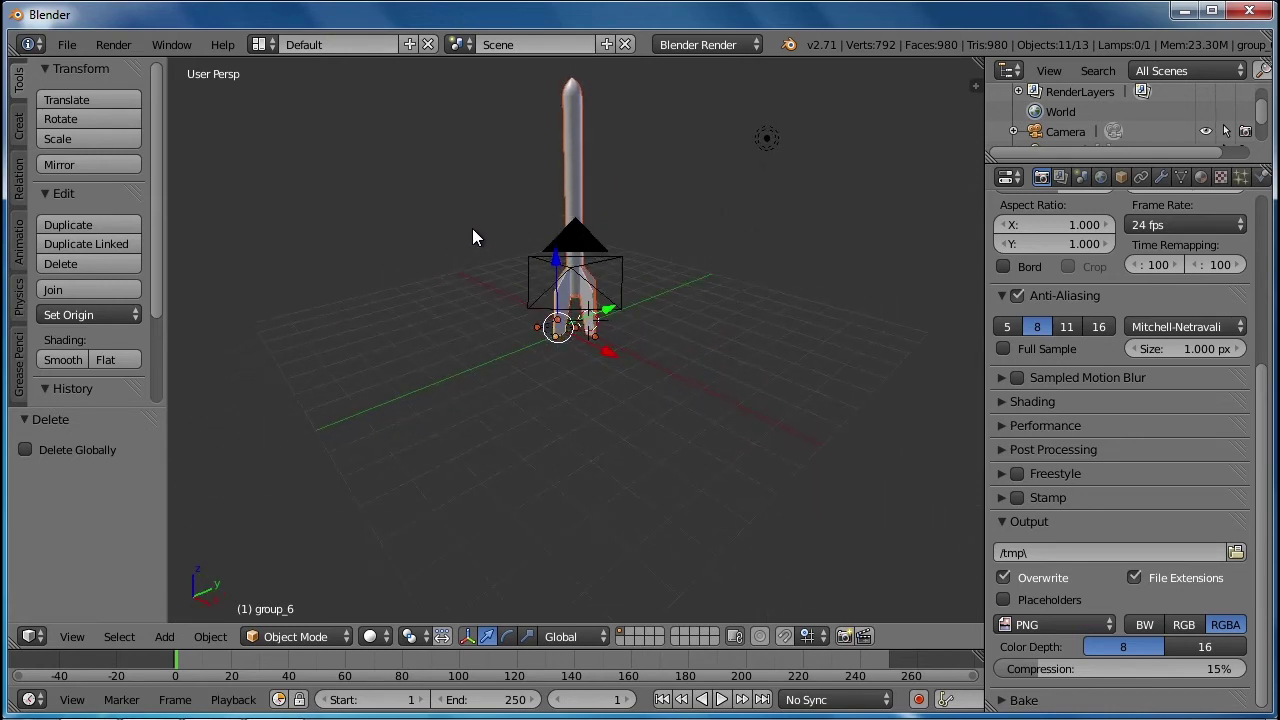
{"action": "key", "text": "F12"}
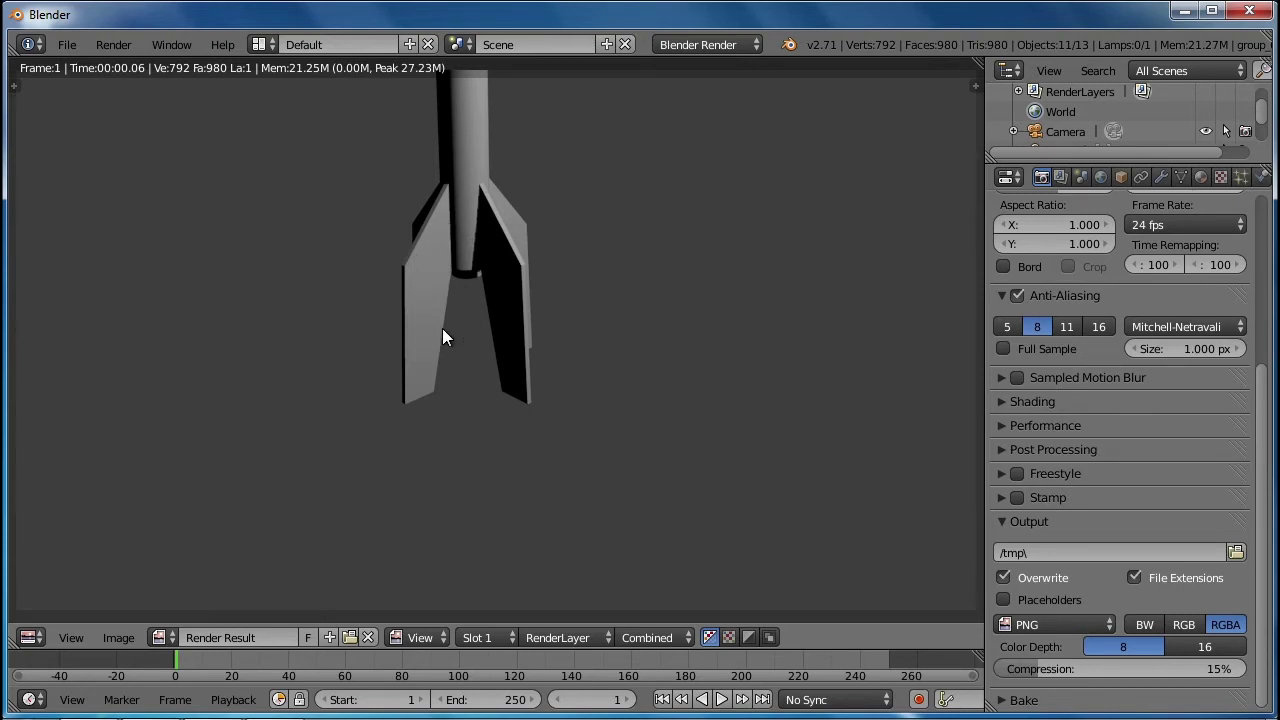
{"action": "key", "text": "Escape"}
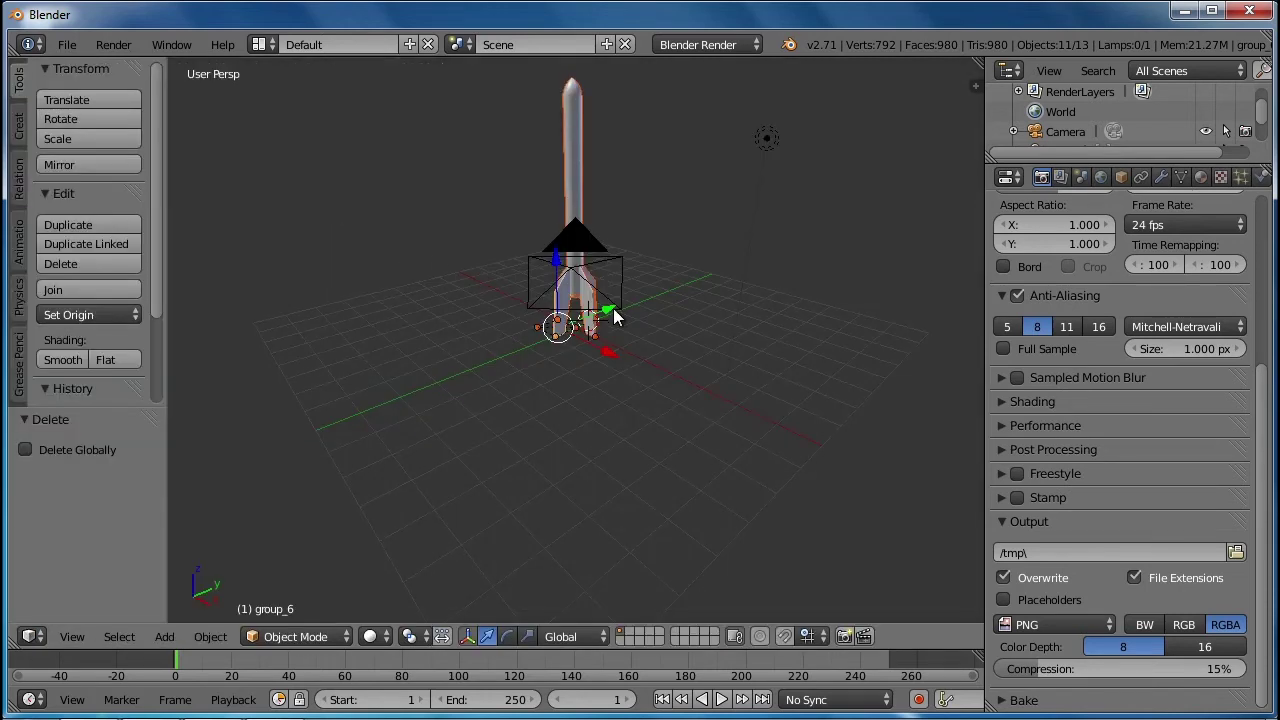
{"action": "middle_click_drag", "start_coordinate": [474, 266], "coordinate": [296, 324]}
{"action": "key", "text": "F12"}
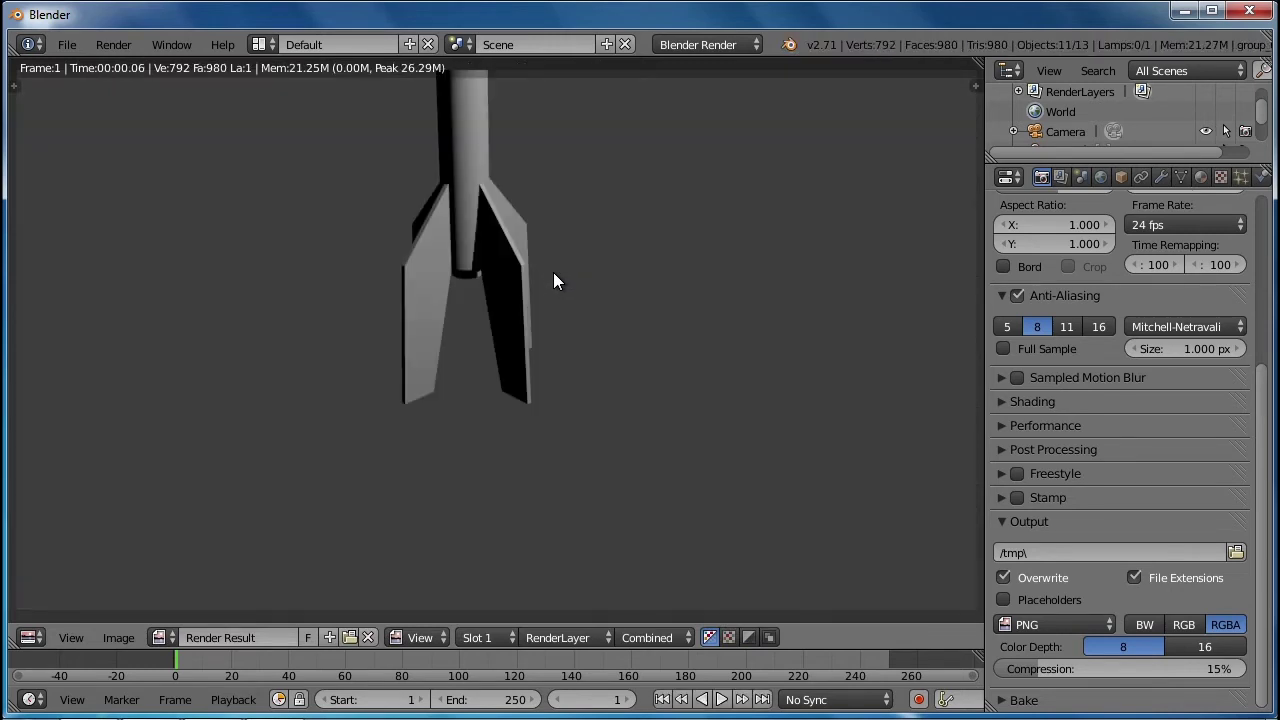
{"action": "key", "text": "Escape"}
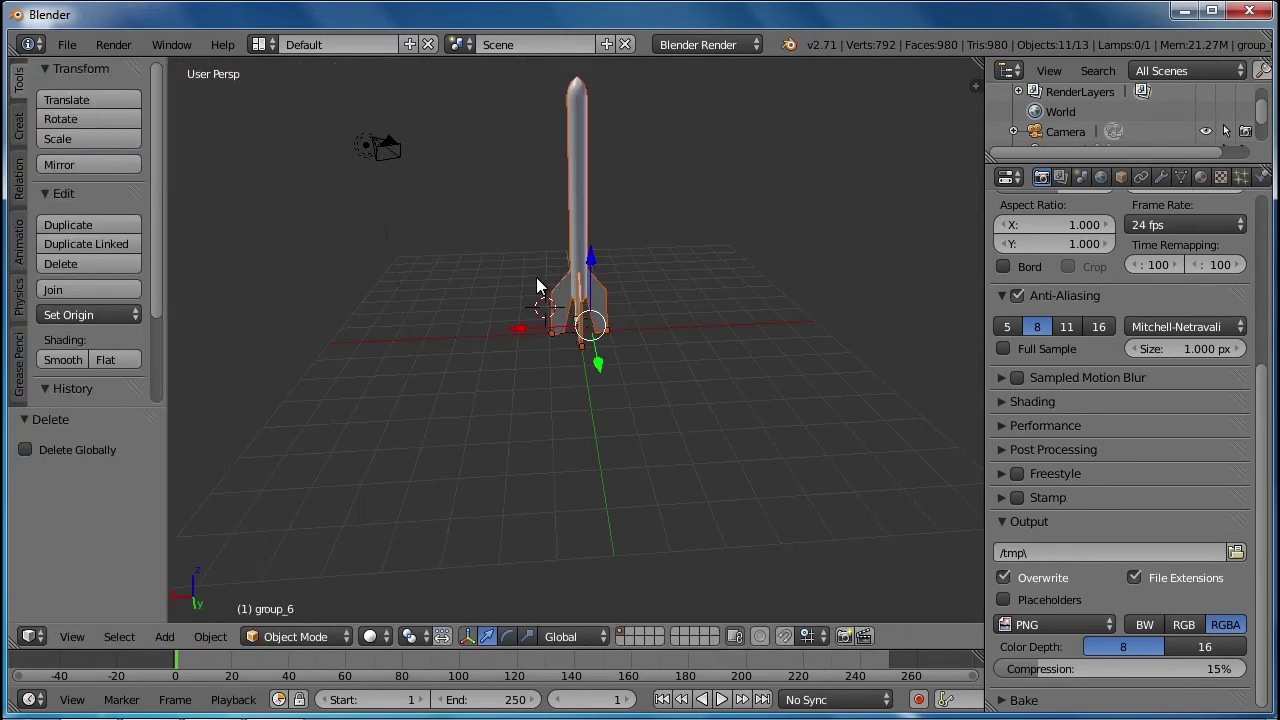
Step: Move the lamp along the X axis and lower it along Z
{"action": "right_click", "coordinate": [379, 147]}
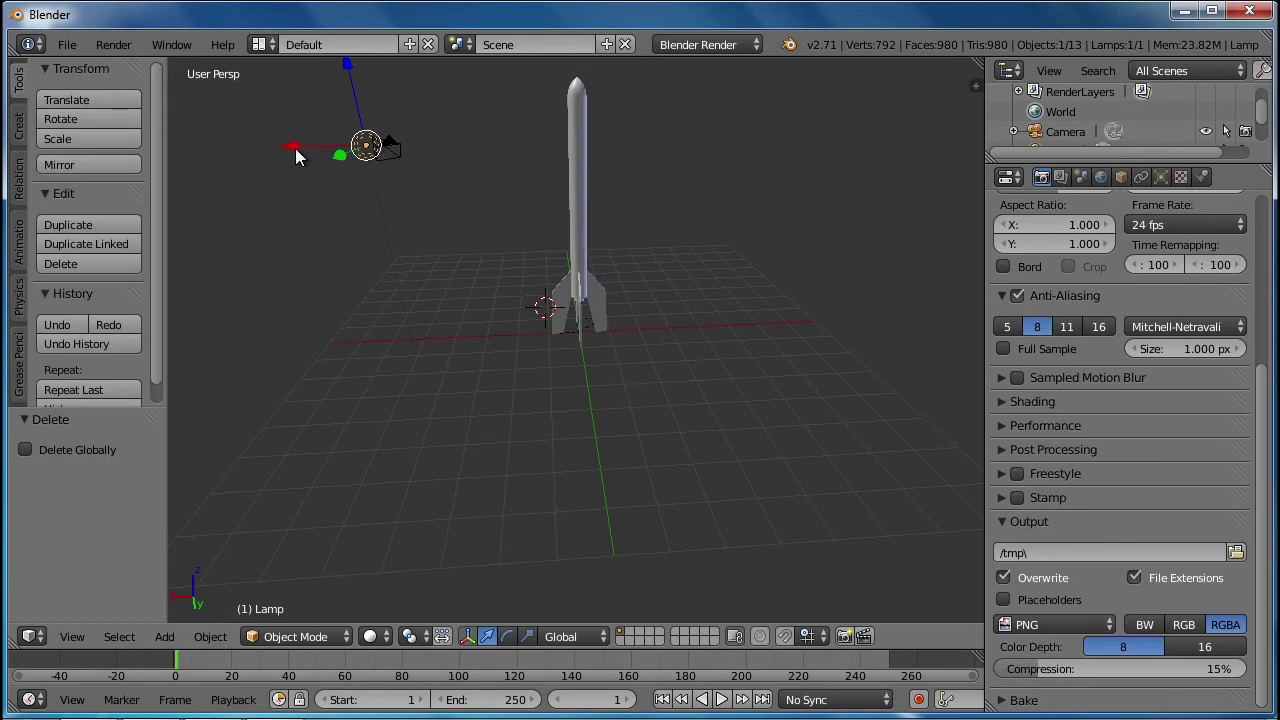
{"action": "key", "text": "g"}
{"action": "key", "text": "x"}
{"action": "left_click", "coordinate": [405, 145]}
{"action": "left_click_drag", "start_coordinate": [433, 60], "coordinate": [440, 155]}
Step: Bring the camera toward the rocket's base, shifting it 0.532 along Y
{"action": "middle_click_drag", "start_coordinate": [440, 155], "coordinate": [645, 315]}
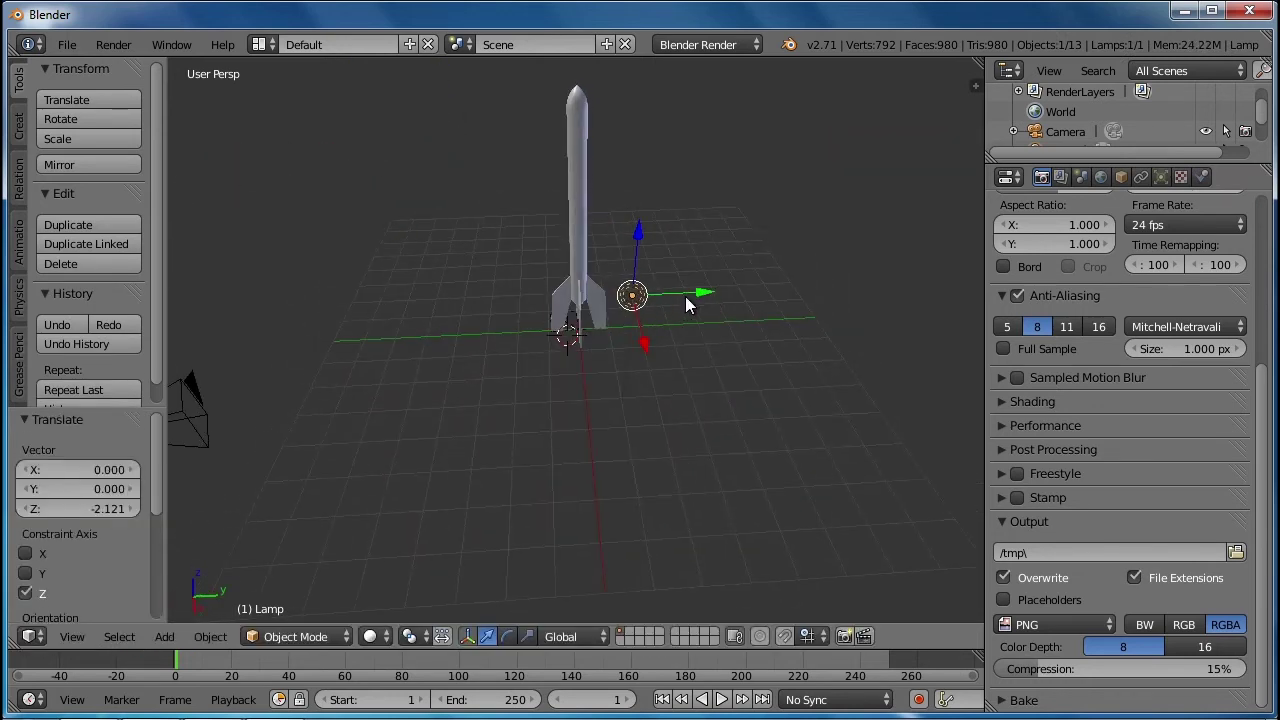
{"action": "middle_click_drag", "start_coordinate": [332, 387], "coordinate": [591, 349]}
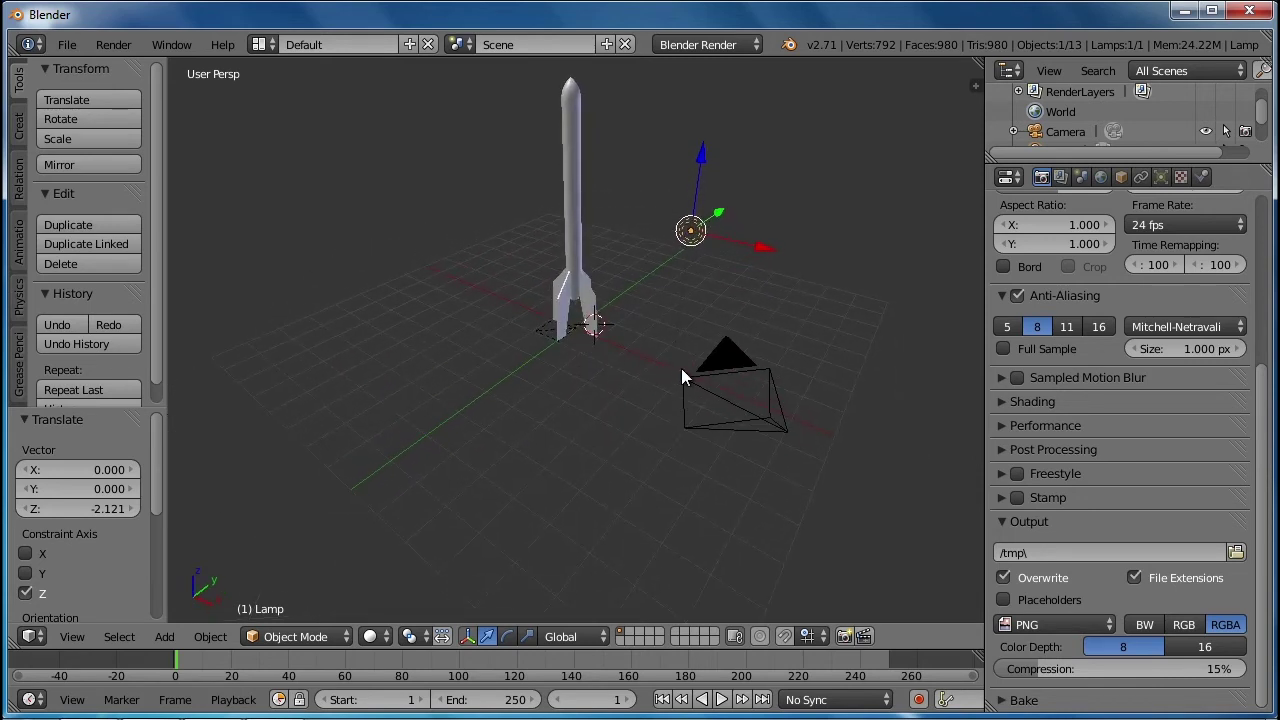
{"action": "right_click", "coordinate": [716, 367]}
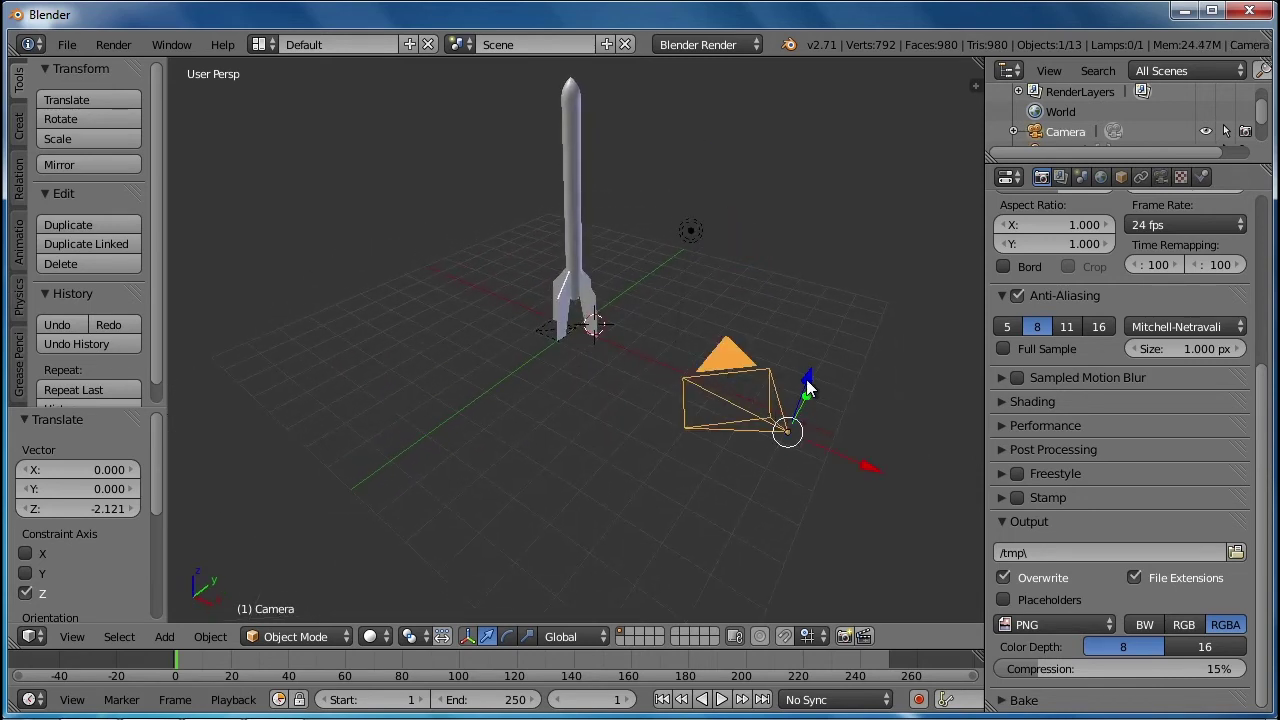
{"action": "left_click_drag", "start_coordinate": [869, 467], "coordinate": [652, 394]}
{"action": "left_click", "coordinate": [577, 282]}
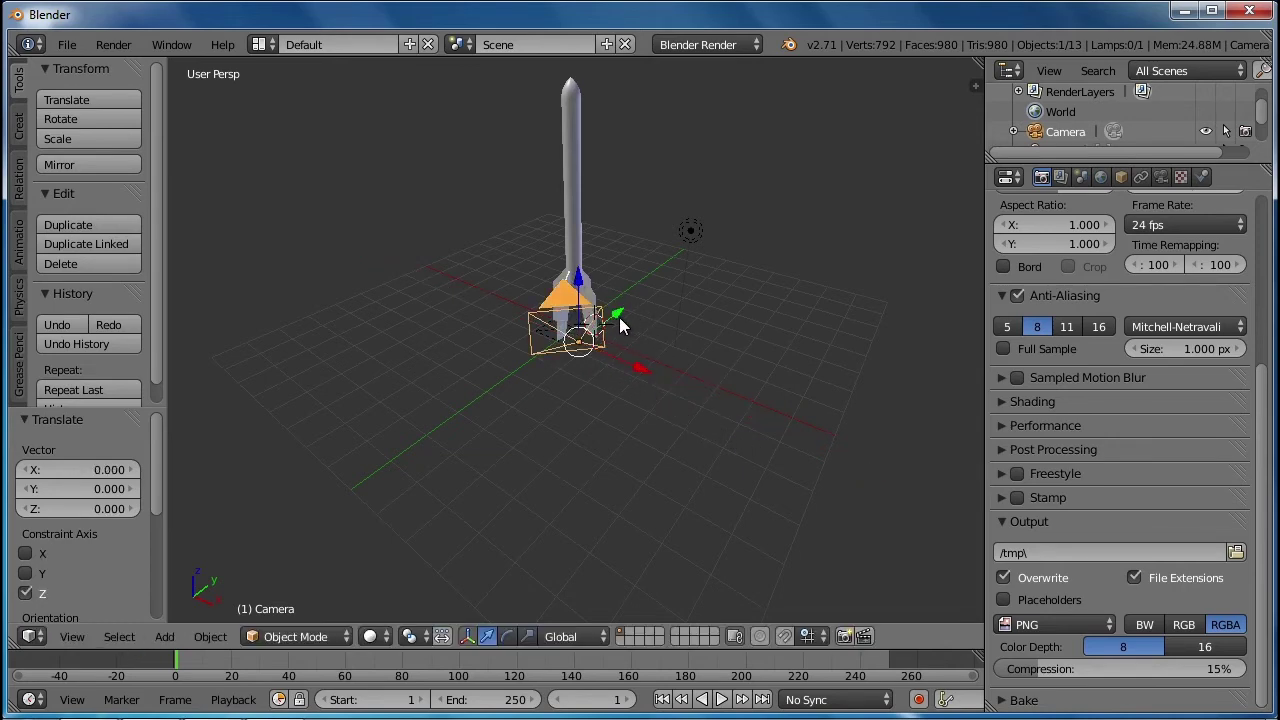
{"action": "left_click_drag", "start_coordinate": [617, 315], "coordinate": [655, 300]}
Step: Test-render the camera shot, then orbit and zoom to look up at the fins
{"action": "key", "text": "F12"}
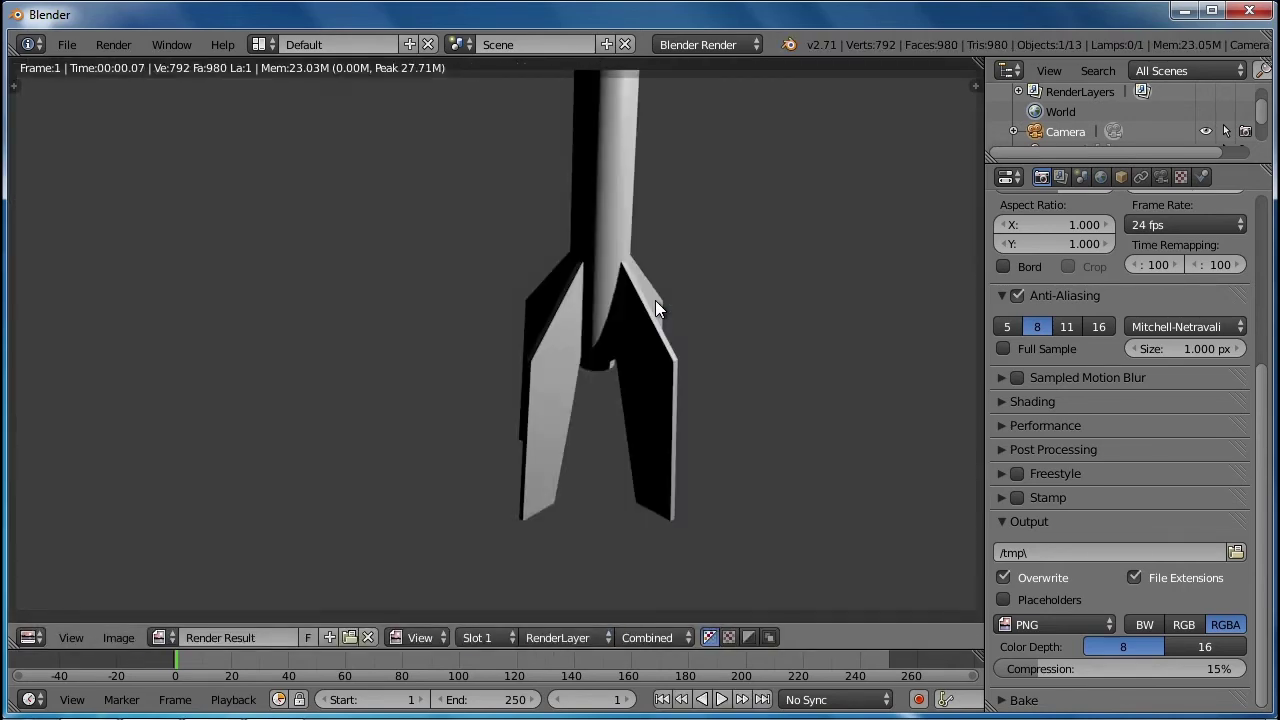
{"action": "key", "text": "Escape"}
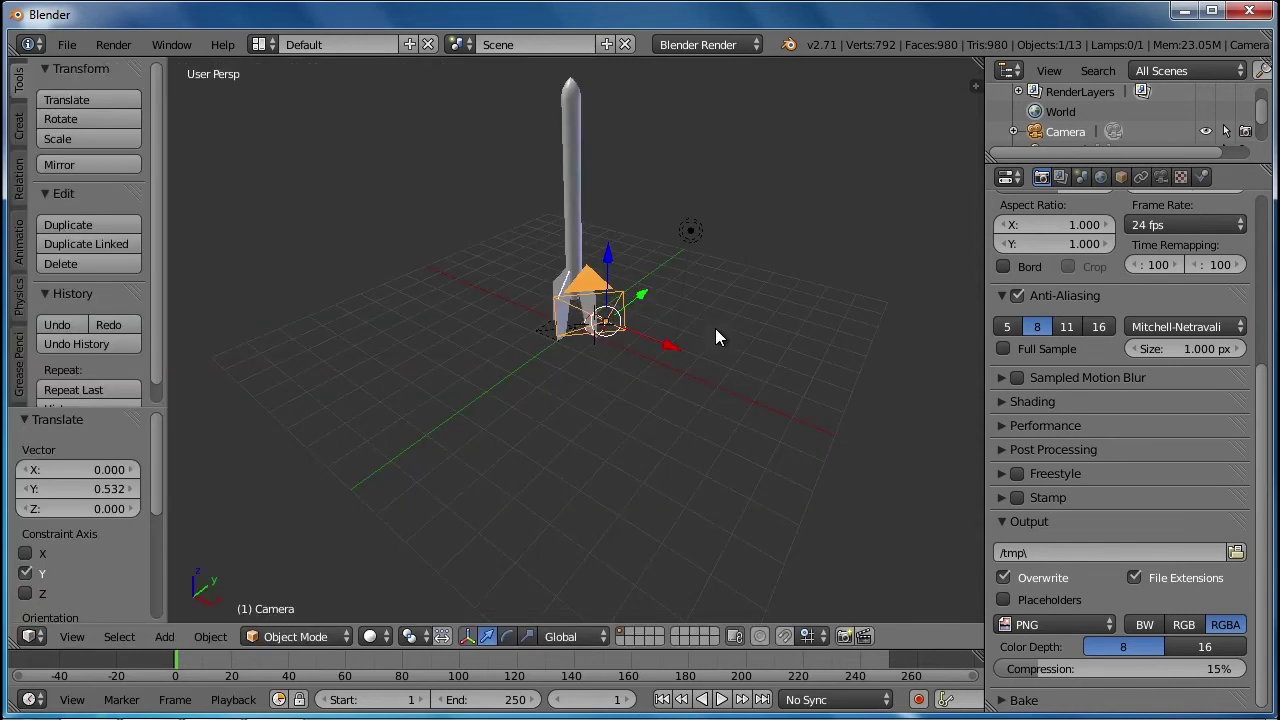
{"action": "middle_click_drag", "start_coordinate": [717, 269], "coordinate": [503, 302]}
{"action": "scroll", "coordinate": [596, 322], "scroll_direction": "up", "scroll_amount": 5}
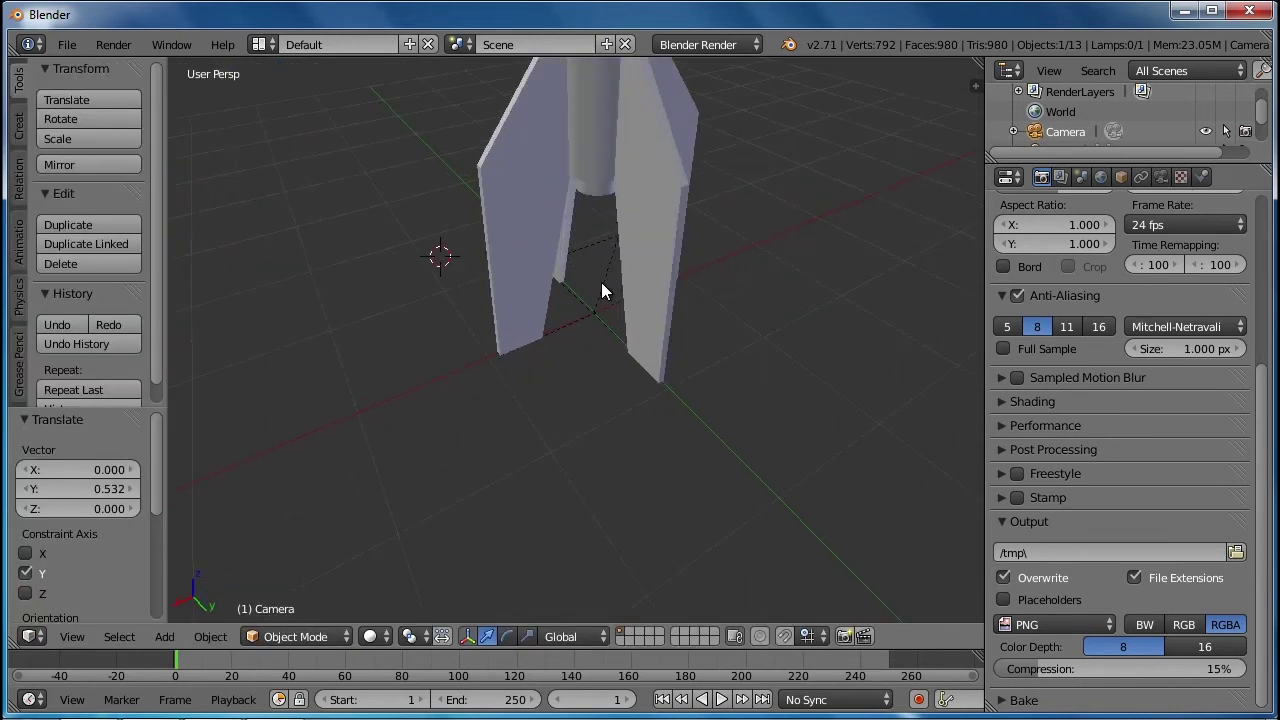
{"action": "middle_click_drag", "start_coordinate": [599, 295], "coordinate": [699, 398]}
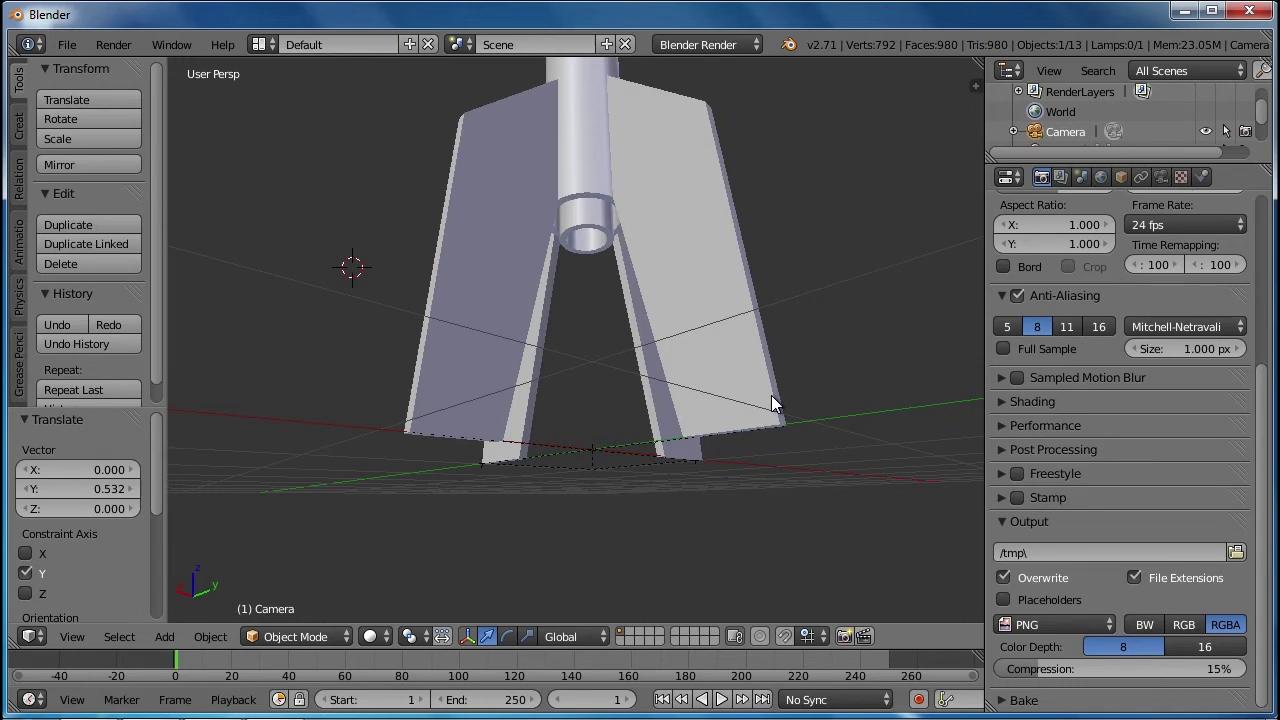
Step: Align the camera to the low view under the fins and render the close-up
{"action": "key", "text": "ctrl+alt+KP_0"}
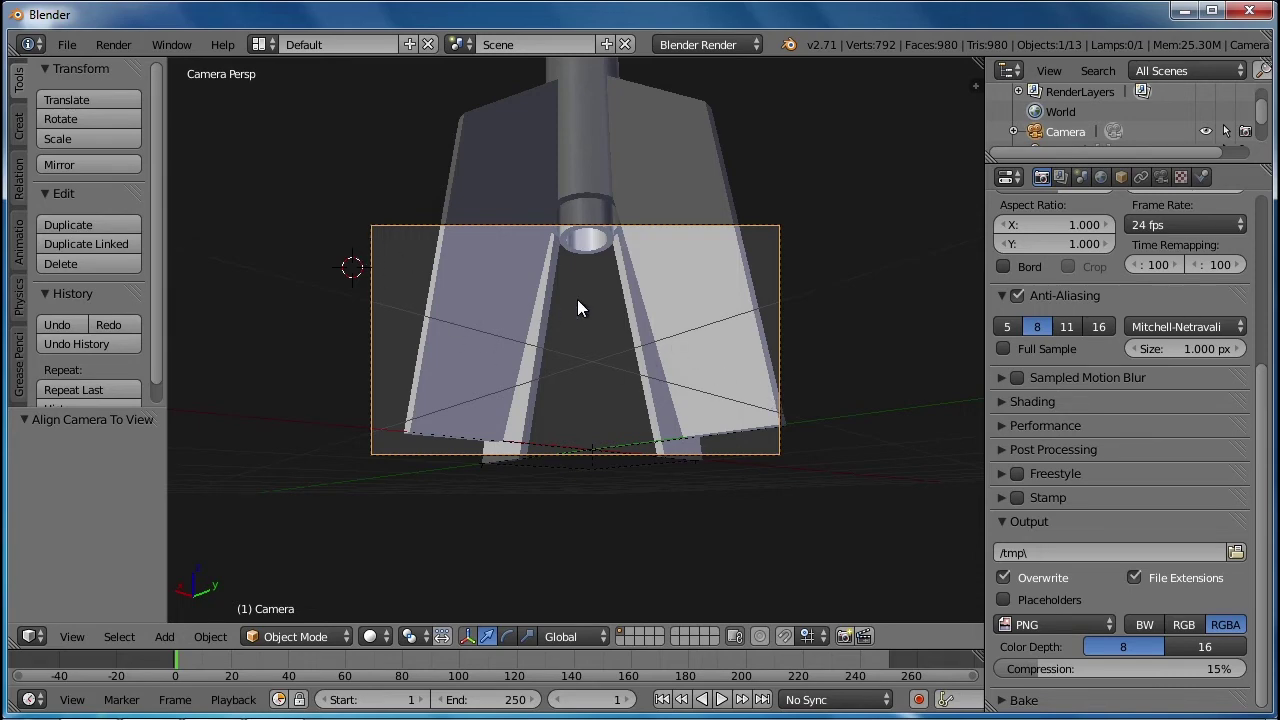
{"action": "key", "text": "F12"}
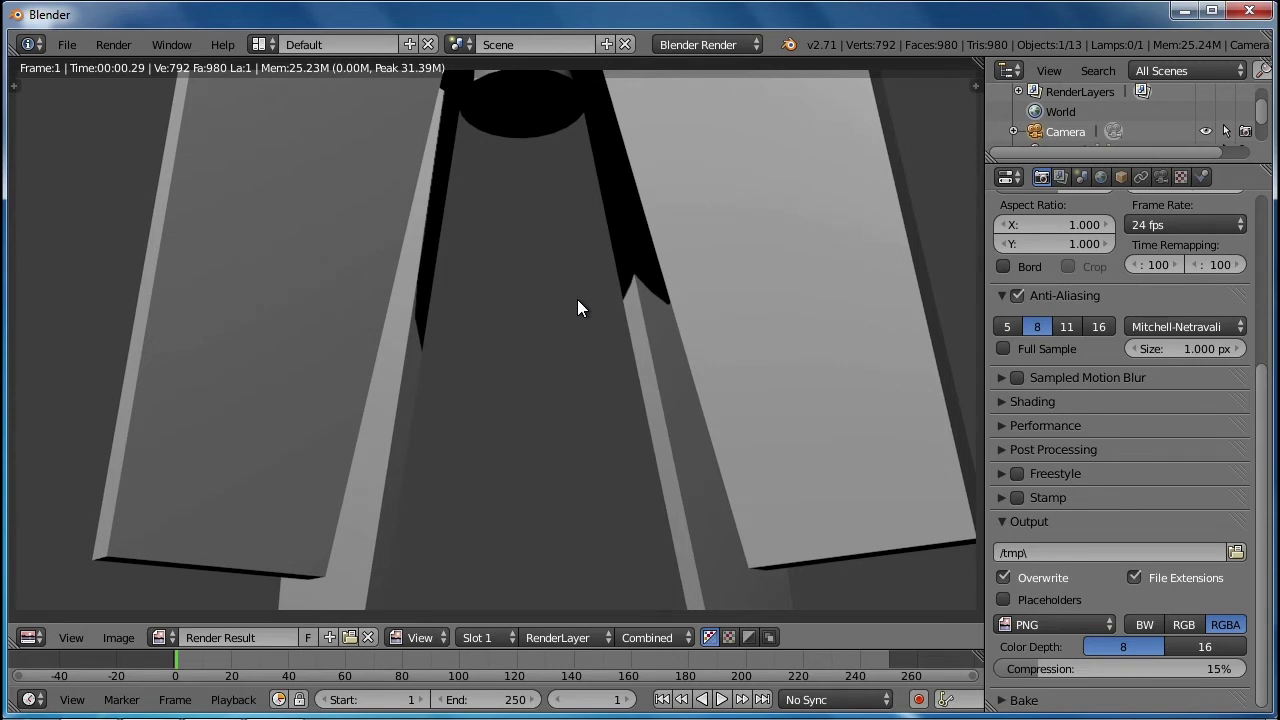
{"action": "key", "text": "Escape"}
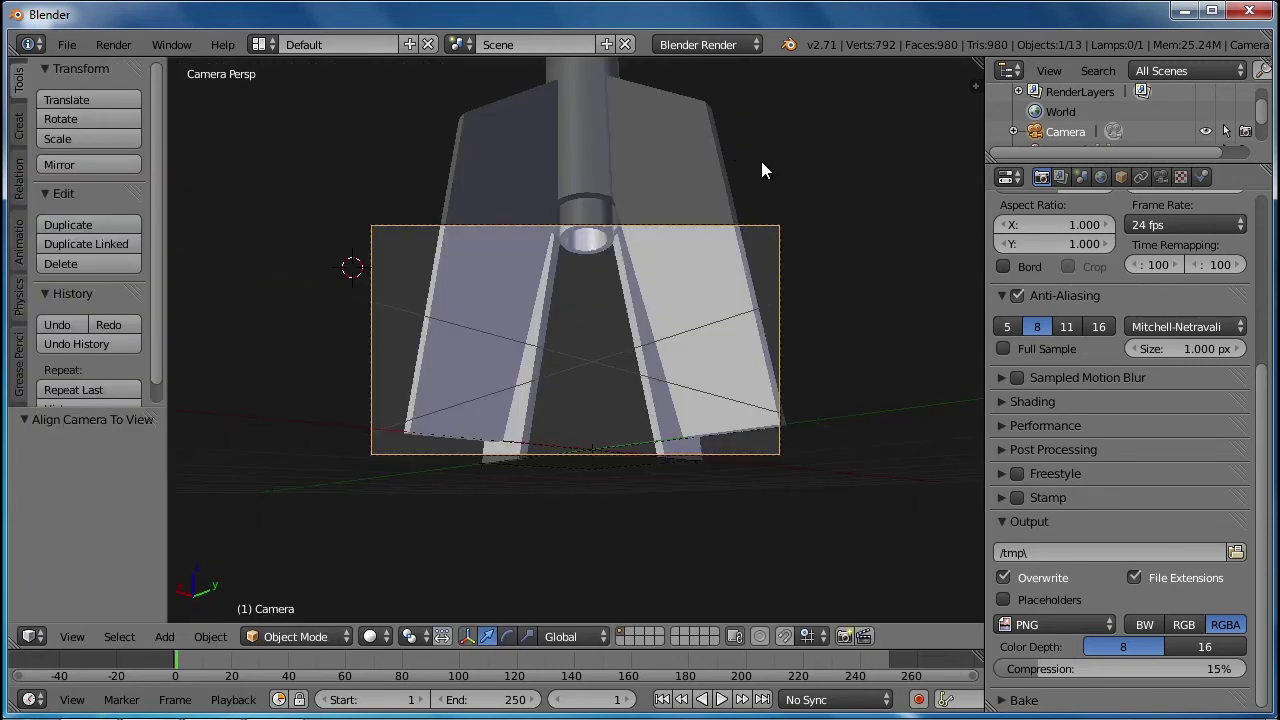
Step: Zoom out and orbit to a higher angle showing the whole upright rocket
{"action": "left_click", "coordinate": [799, 155]}
{"action": "middle_click_drag", "start_coordinate": [799, 155], "coordinate": [812, 162]}
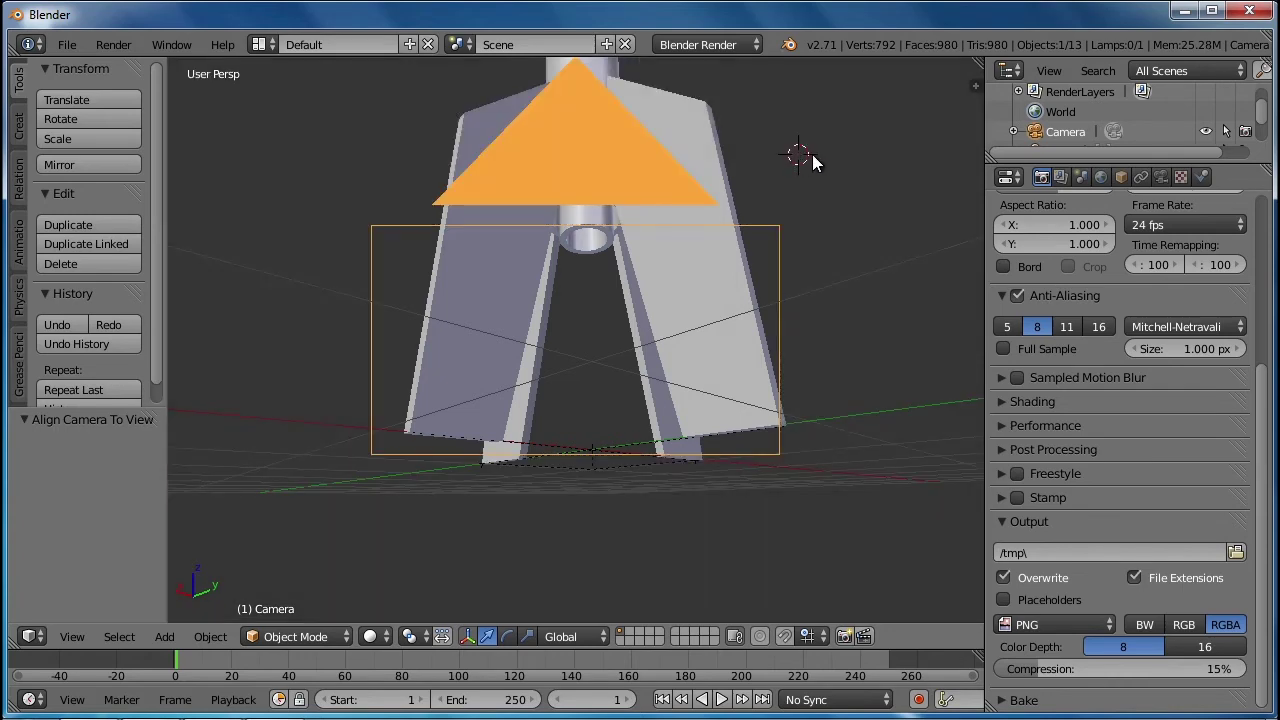
{"action": "scroll", "coordinate": [810, 130], "scroll_direction": "down", "scroll_amount": 6}
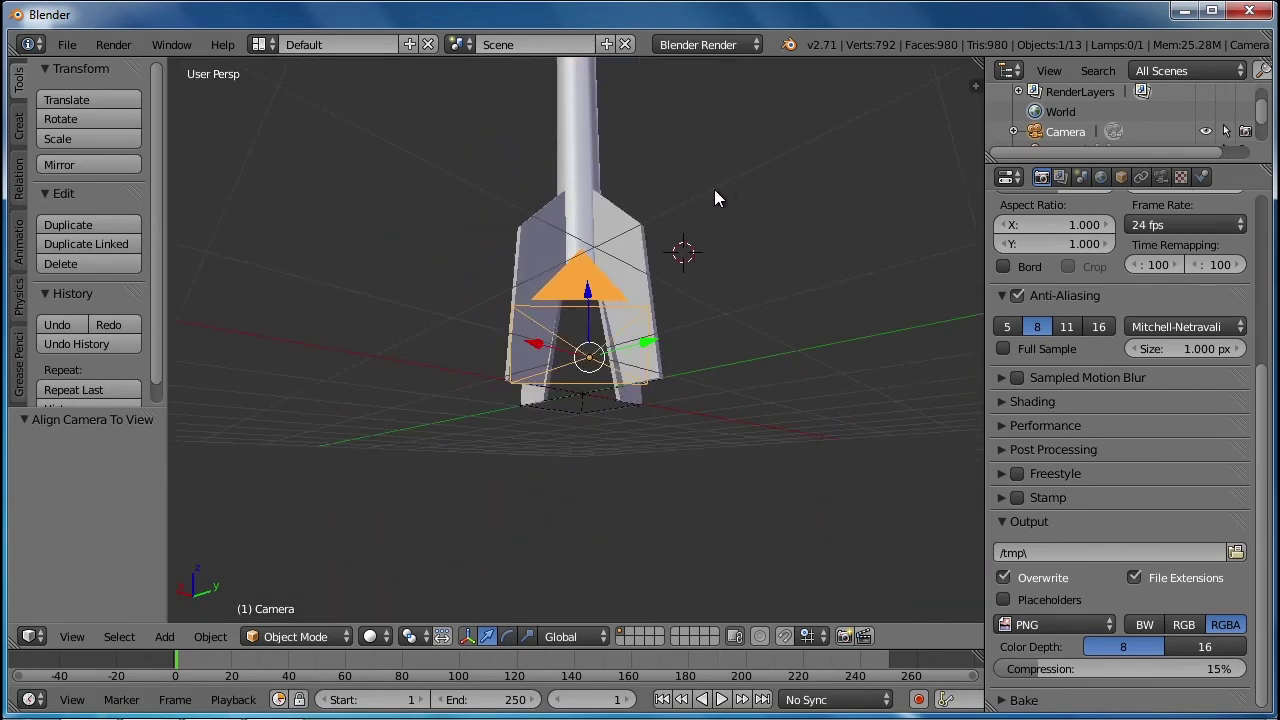
{"action": "middle_click_drag", "start_coordinate": [632, 233], "coordinate": [620, 313]}
{"action": "middle_click_drag", "start_coordinate": [713, 208], "coordinate": [692, 307]}
{"action": "middle_click_drag", "start_coordinate": [682, 236], "coordinate": [681, 279]}
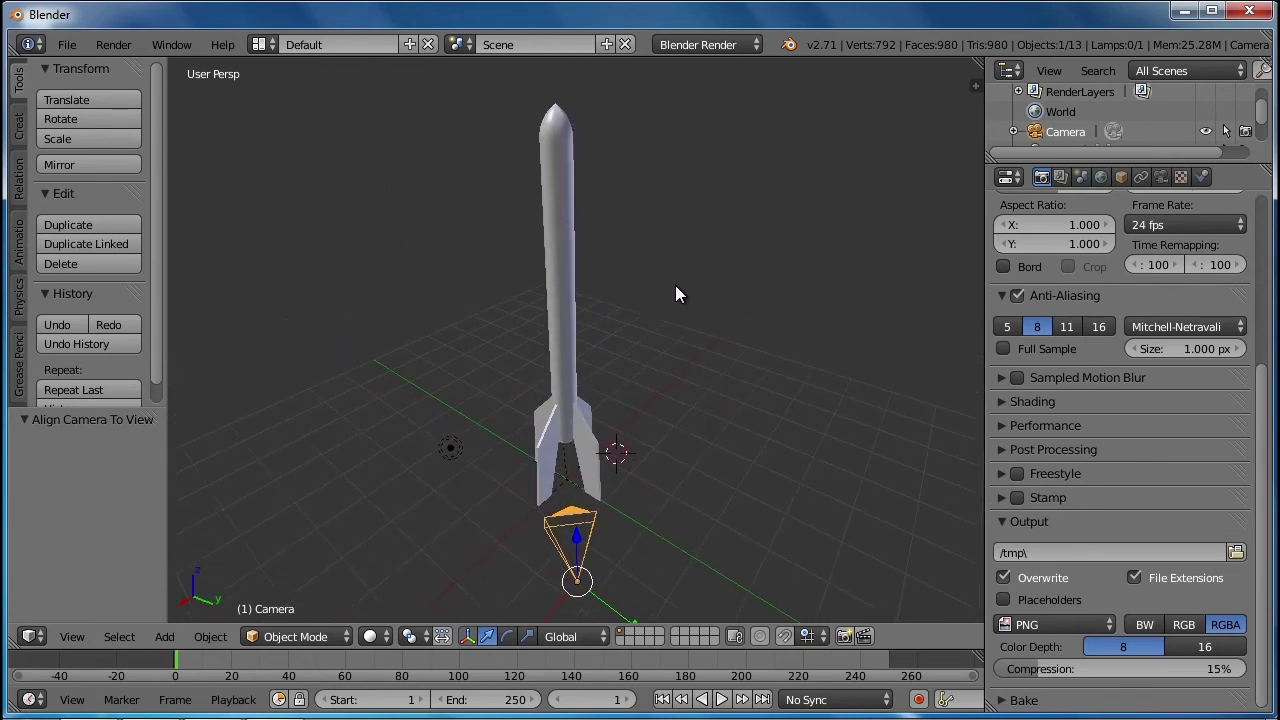
Step: Align the camera to this view, refine the framing, and render the full rocket
{"action": "key", "text": "ctrl+alt+KP_0"}
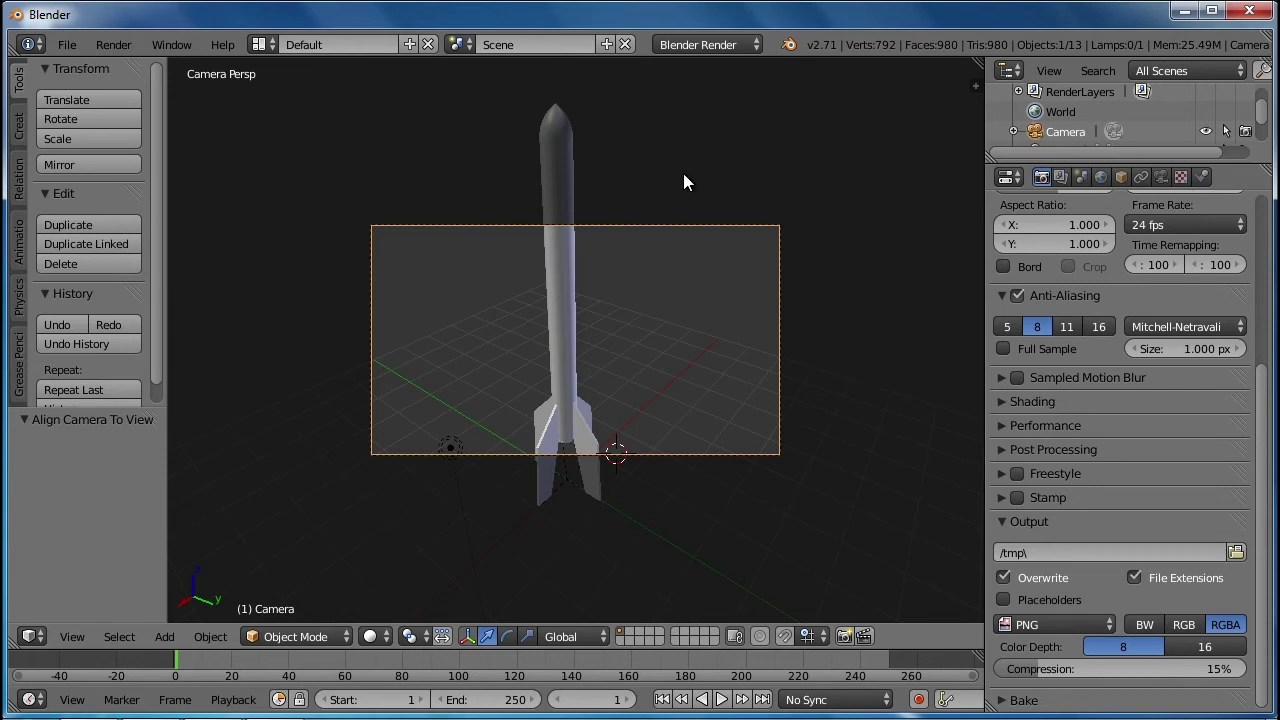
{"action": "key", "text": "KP_Decimal"}
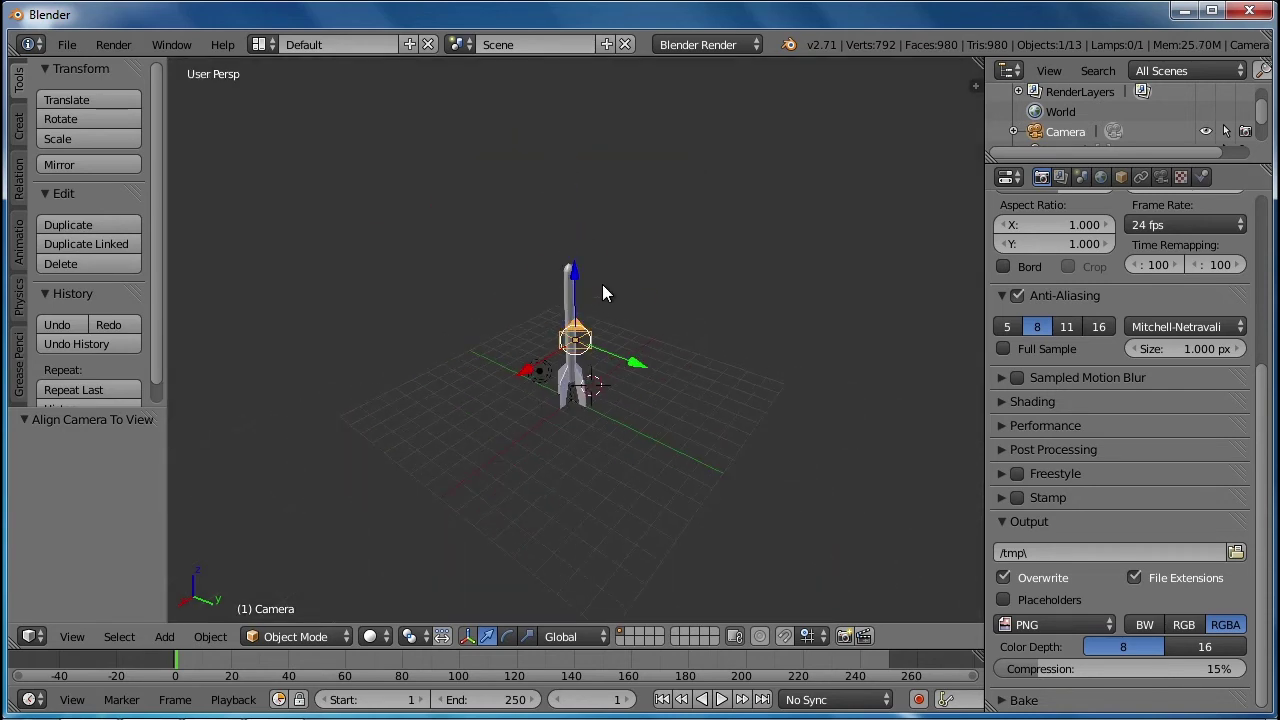
{"action": "scroll", "coordinate": [602, 284], "scroll_direction": "up", "scroll_amount": 2}
{"action": "key", "text": "ctrl+alt+KP_0"}
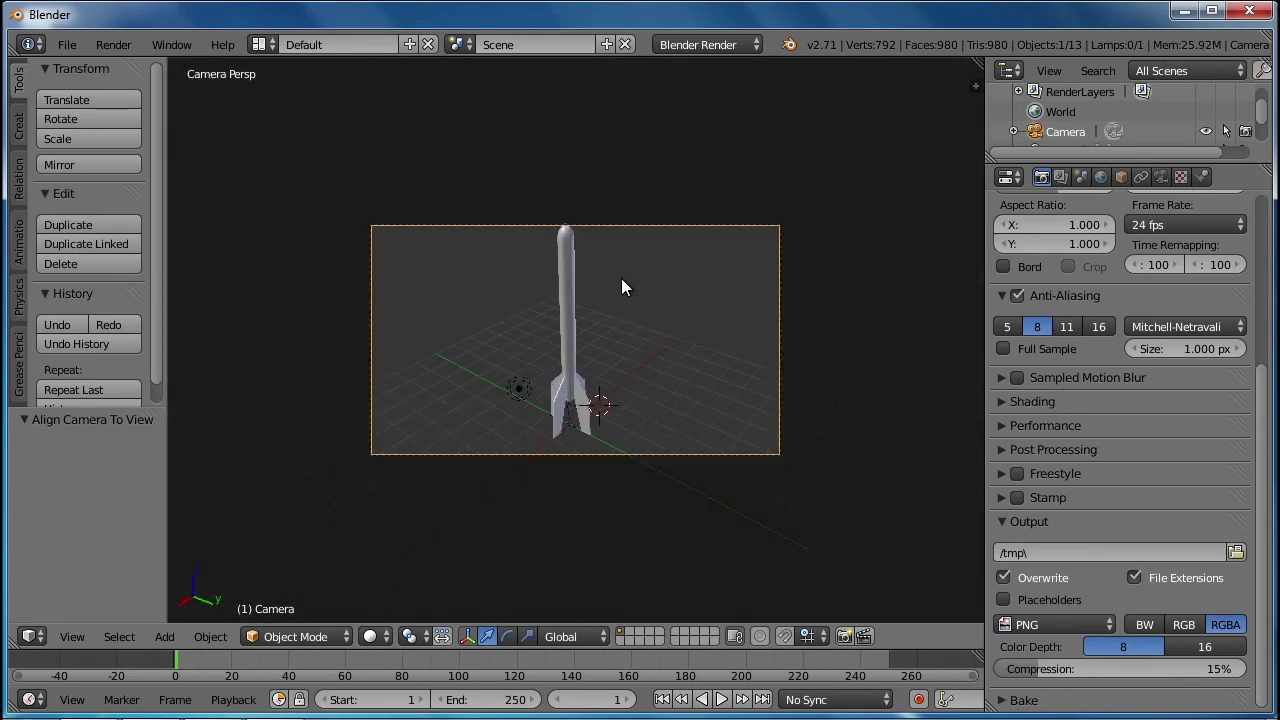
{"action": "key", "text": "F12"}
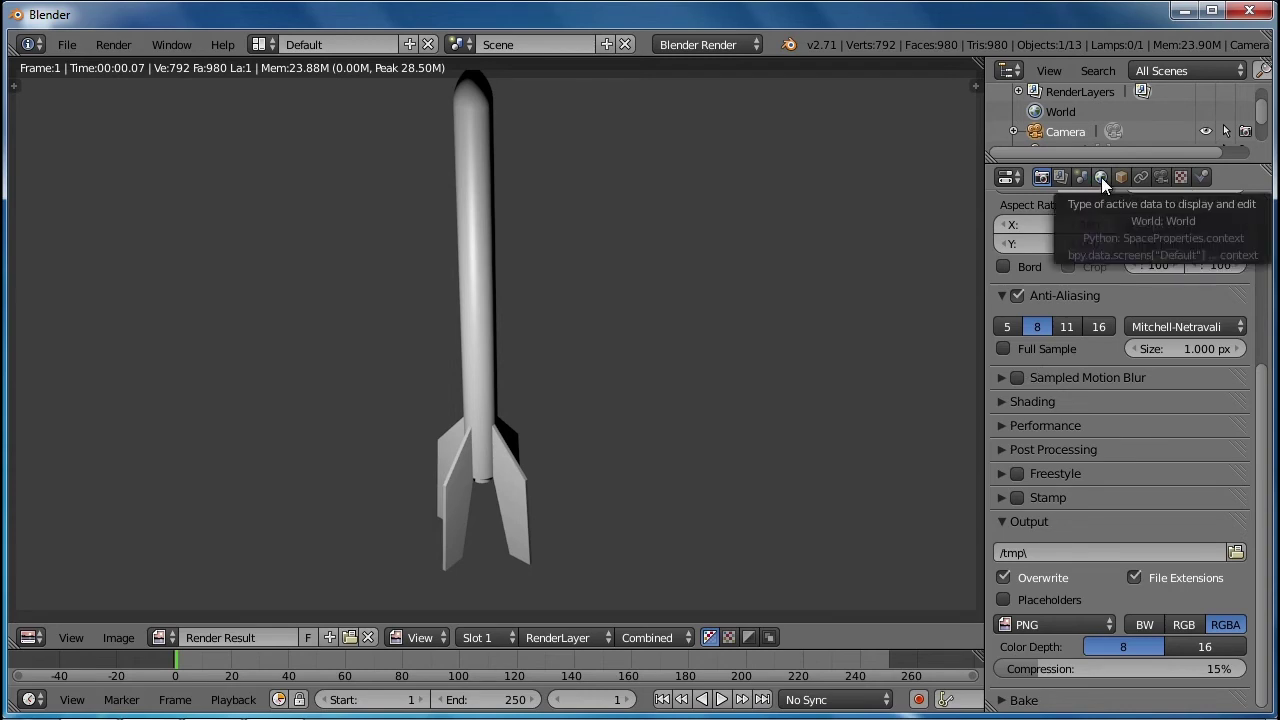
Step: Enable Environment Lighting in the World settings and render to see its effect
{"action": "left_click", "coordinate": [1101, 177]}
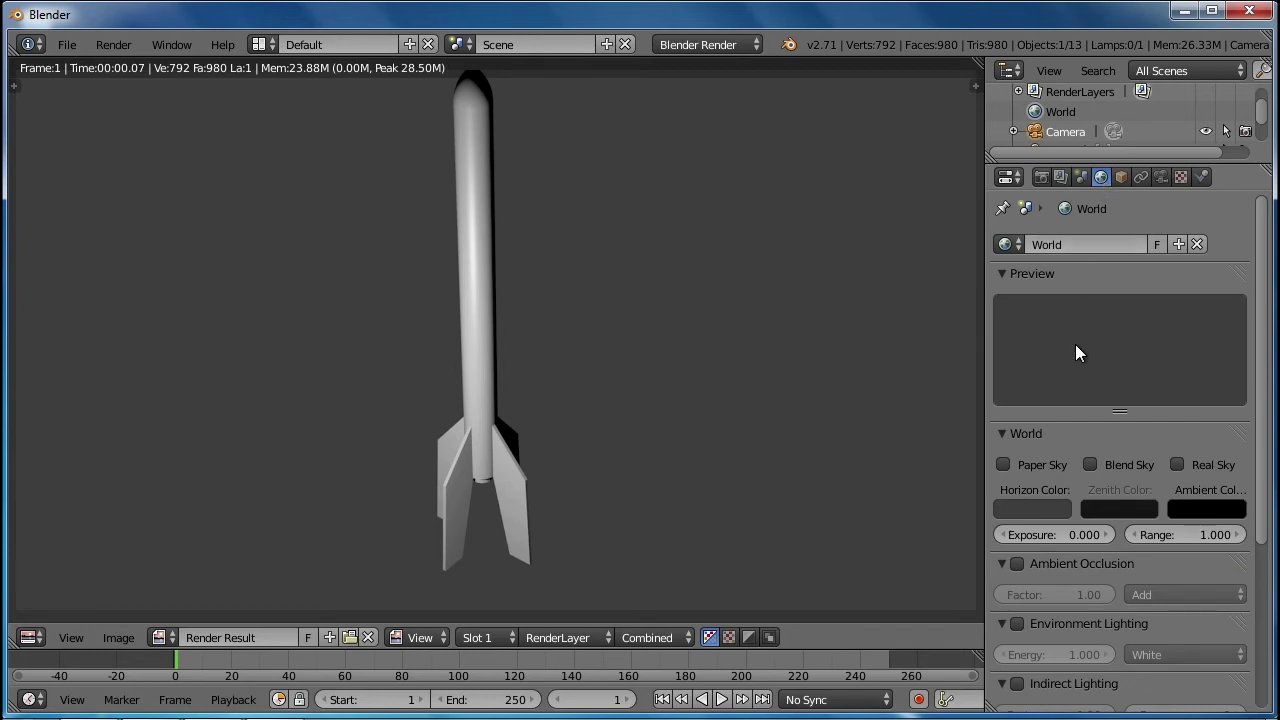
{"action": "scroll", "coordinate": [1266, 507], "scroll_direction": "down", "scroll_amount": 3}
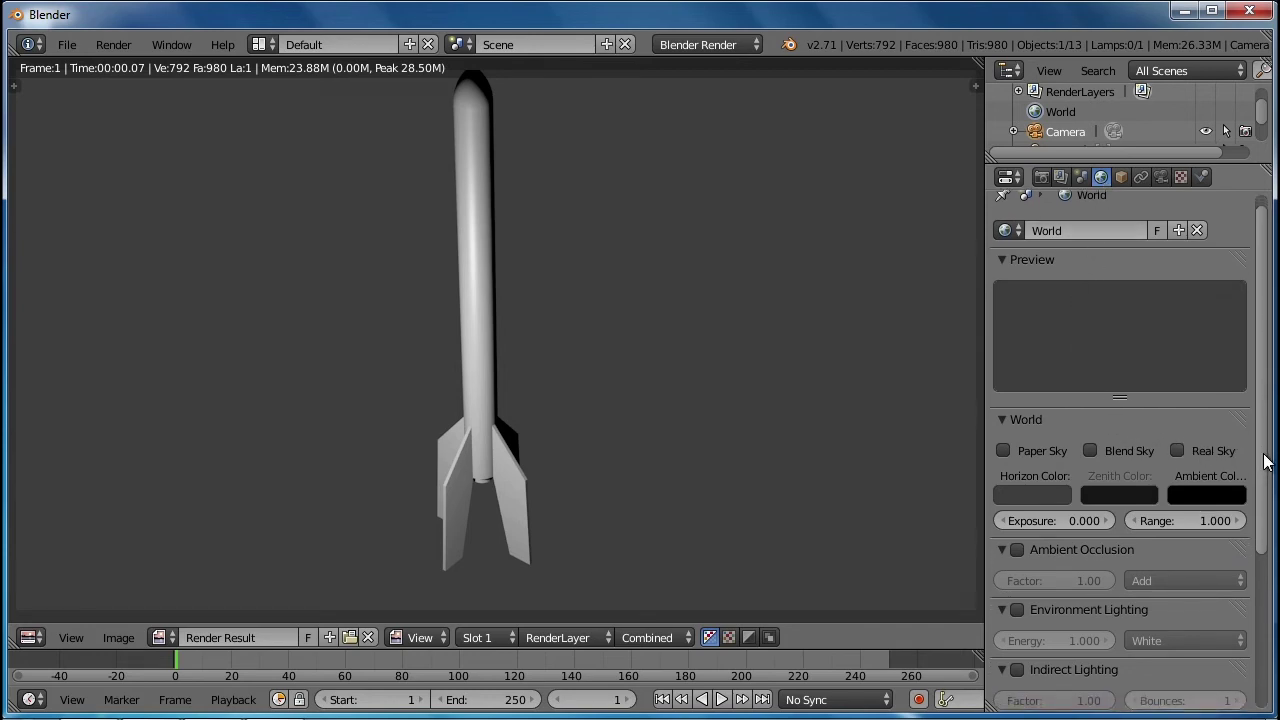
{"action": "scroll", "coordinate": [1266, 507], "scroll_direction": "down", "scroll_amount": 3}
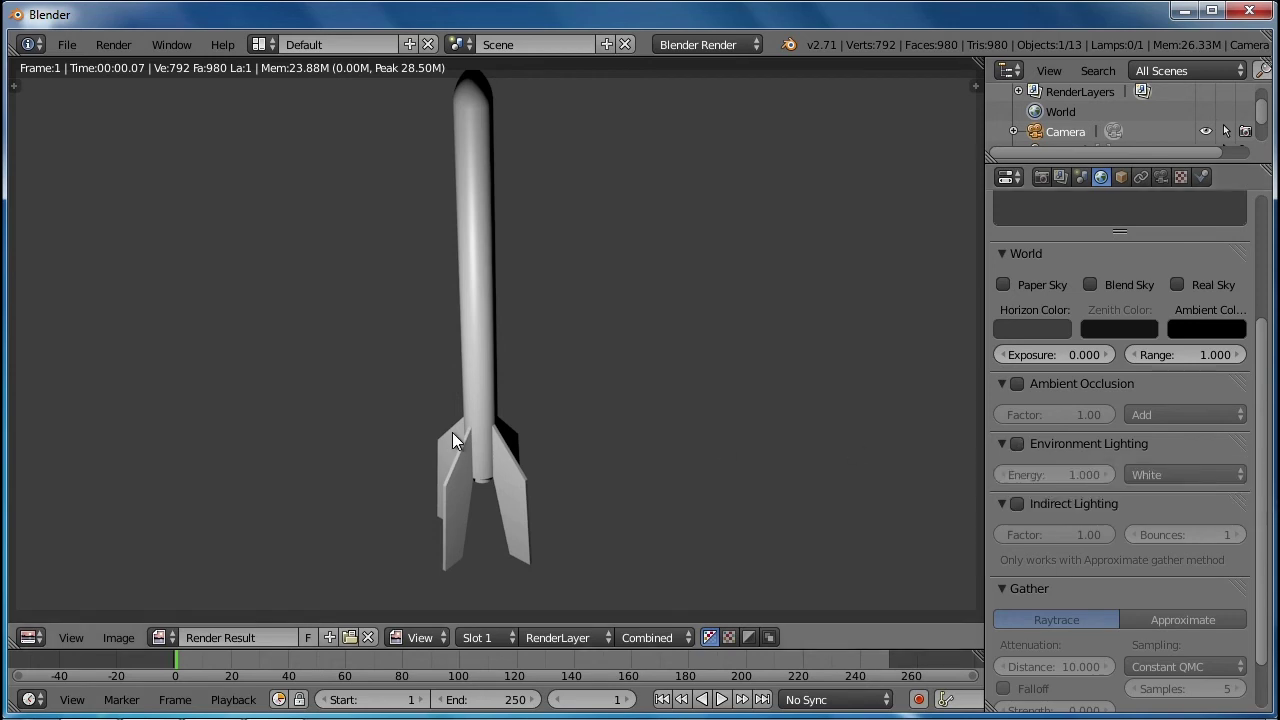
{"action": "left_click", "coordinate": [1016, 444]}
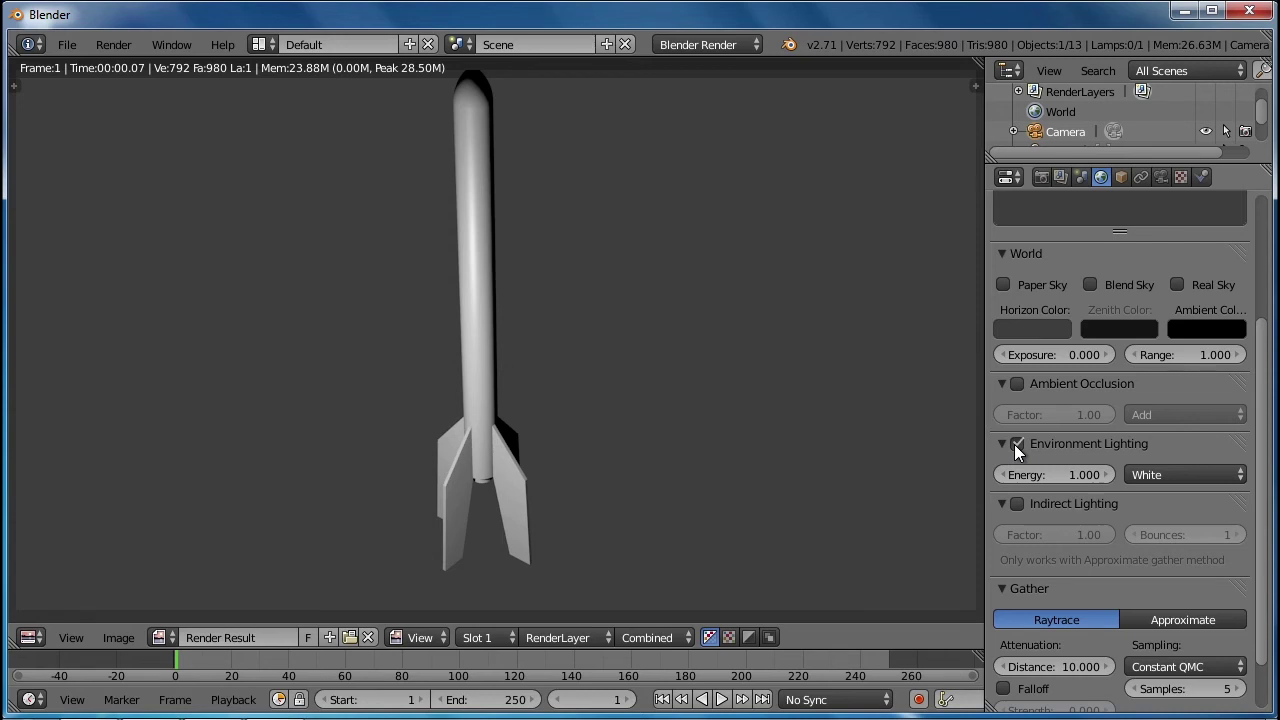
{"action": "key", "text": "F12"}
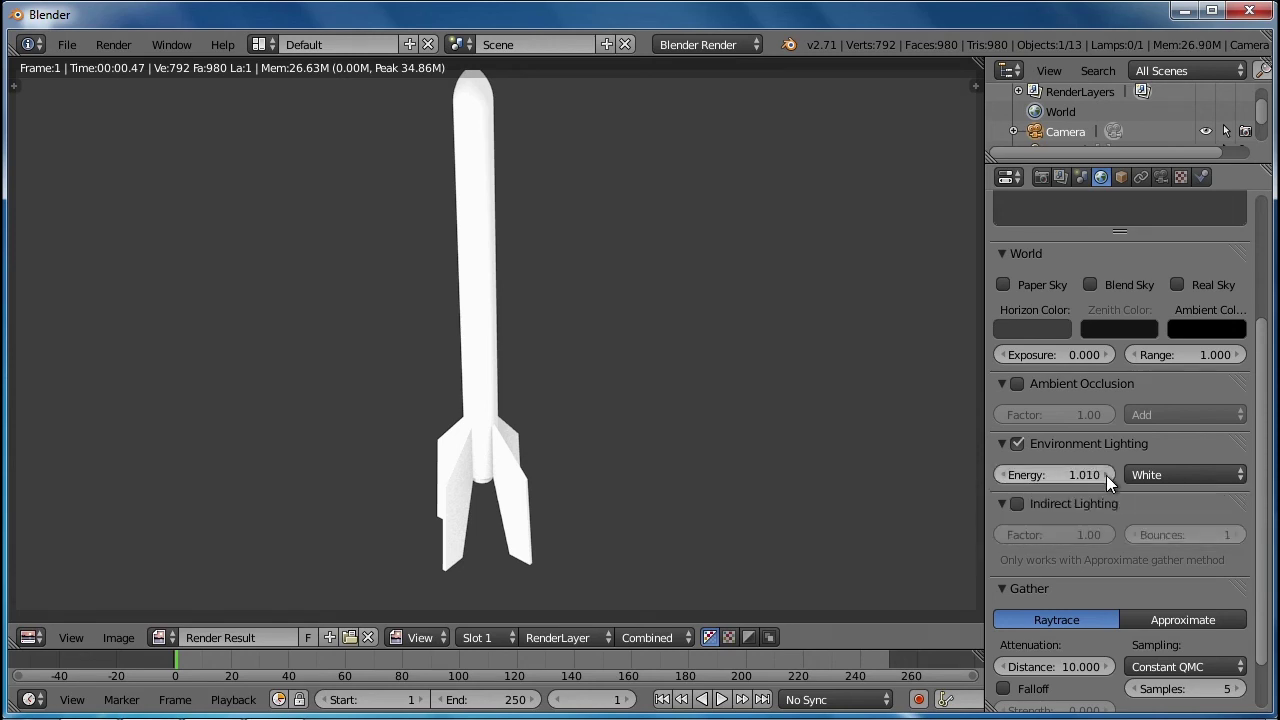
Step: Lower the environment lighting energy to 0.240 and re-render to compare
{"action": "left_click_drag", "start_coordinate": [1106, 475], "coordinate": [1020, 475]}
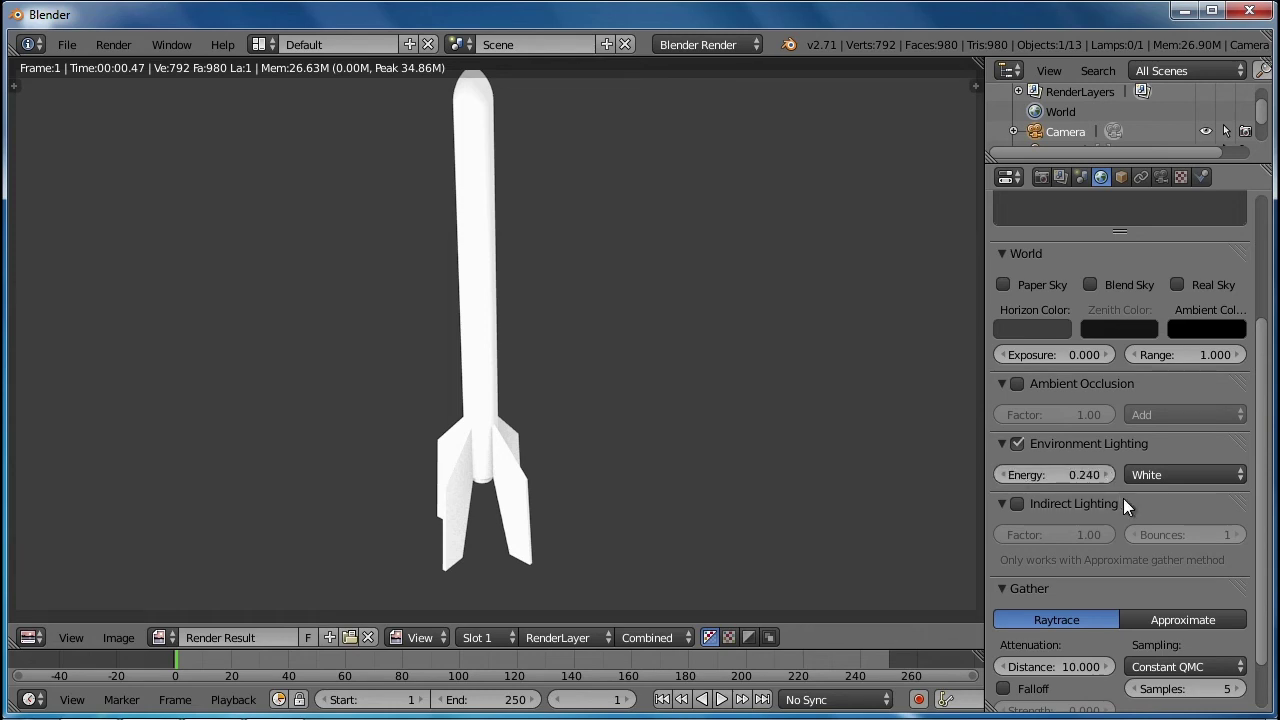
{"action": "key", "text": "F12"}
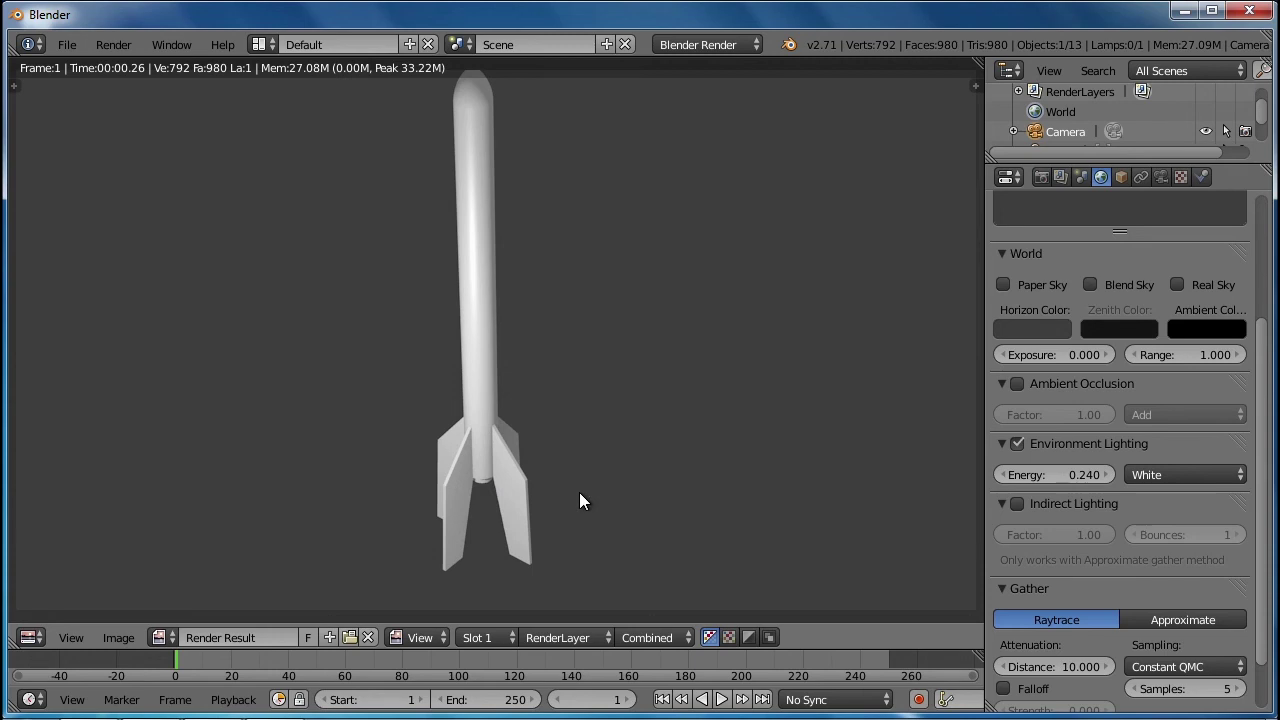
{"action": "key", "text": "Escape"}
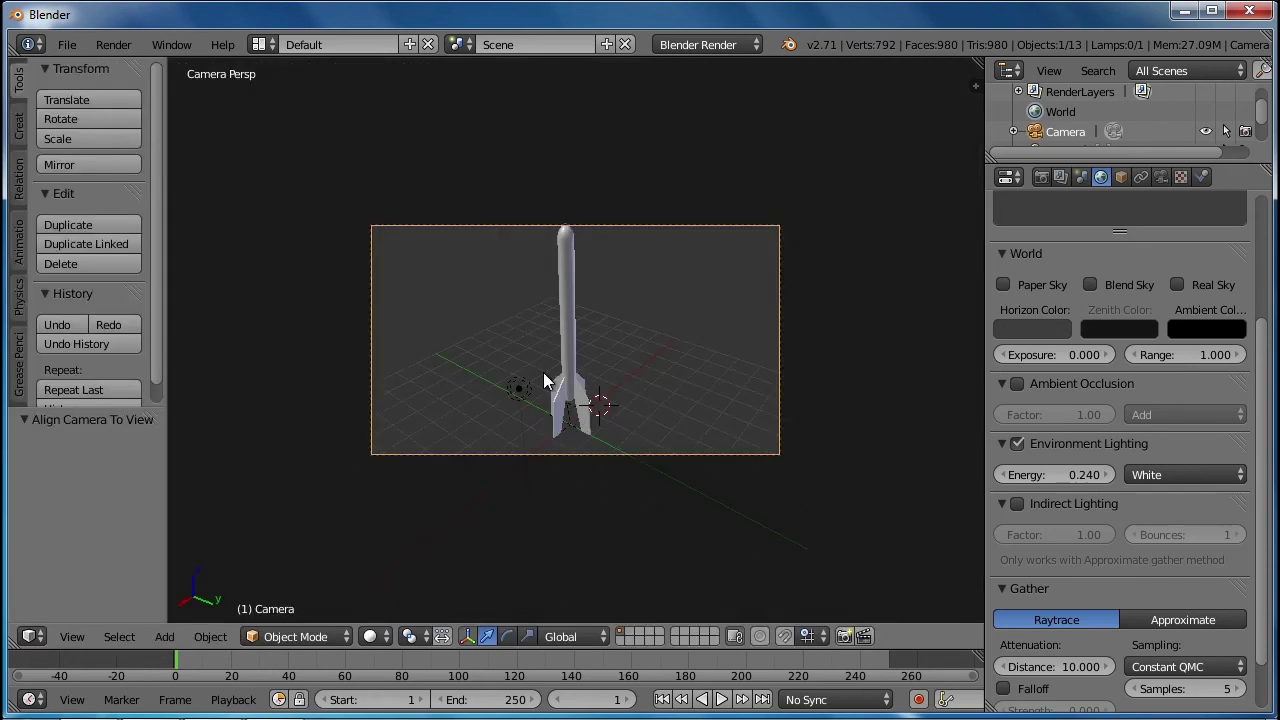
Step: Leave camera view, try rotating the camera, and orbit to see it beside the rocket
{"action": "left_click", "coordinate": [316, 297]}
{"action": "middle_click_drag", "start_coordinate": [314, 300], "coordinate": [320, 306]}
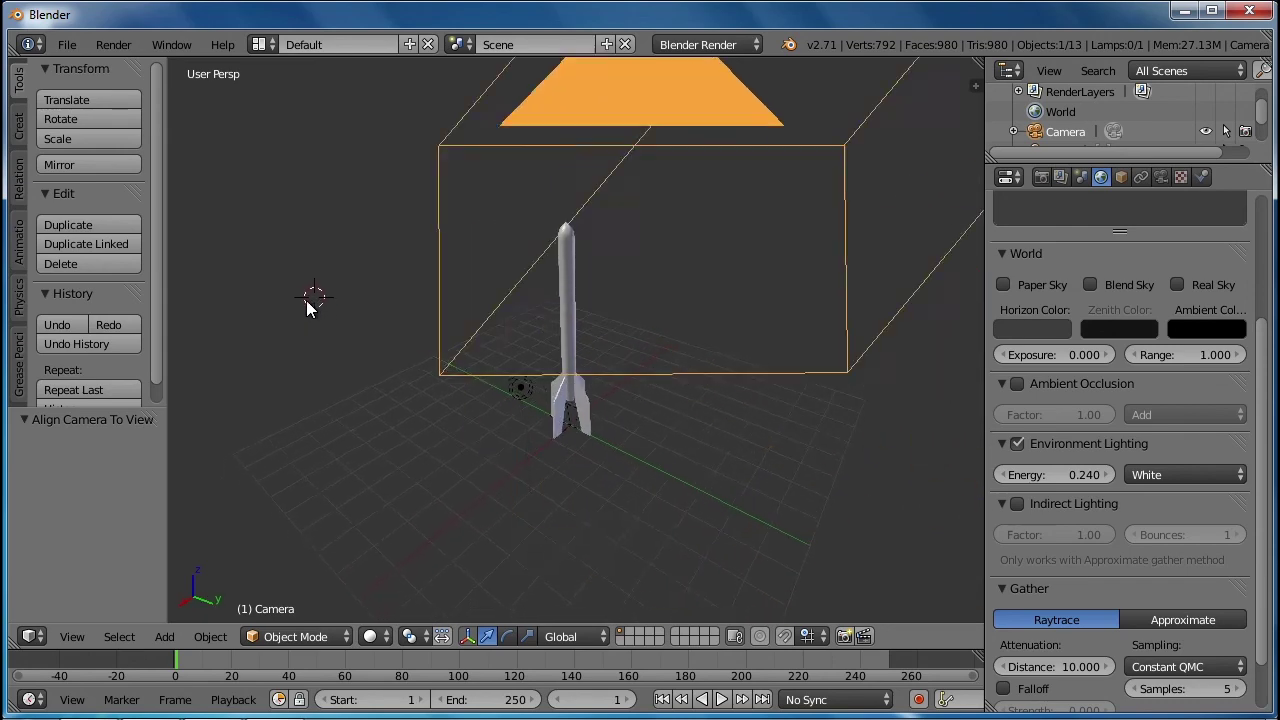
{"action": "key", "text": "r"}
{"action": "left_click", "coordinate": [312, 311]}
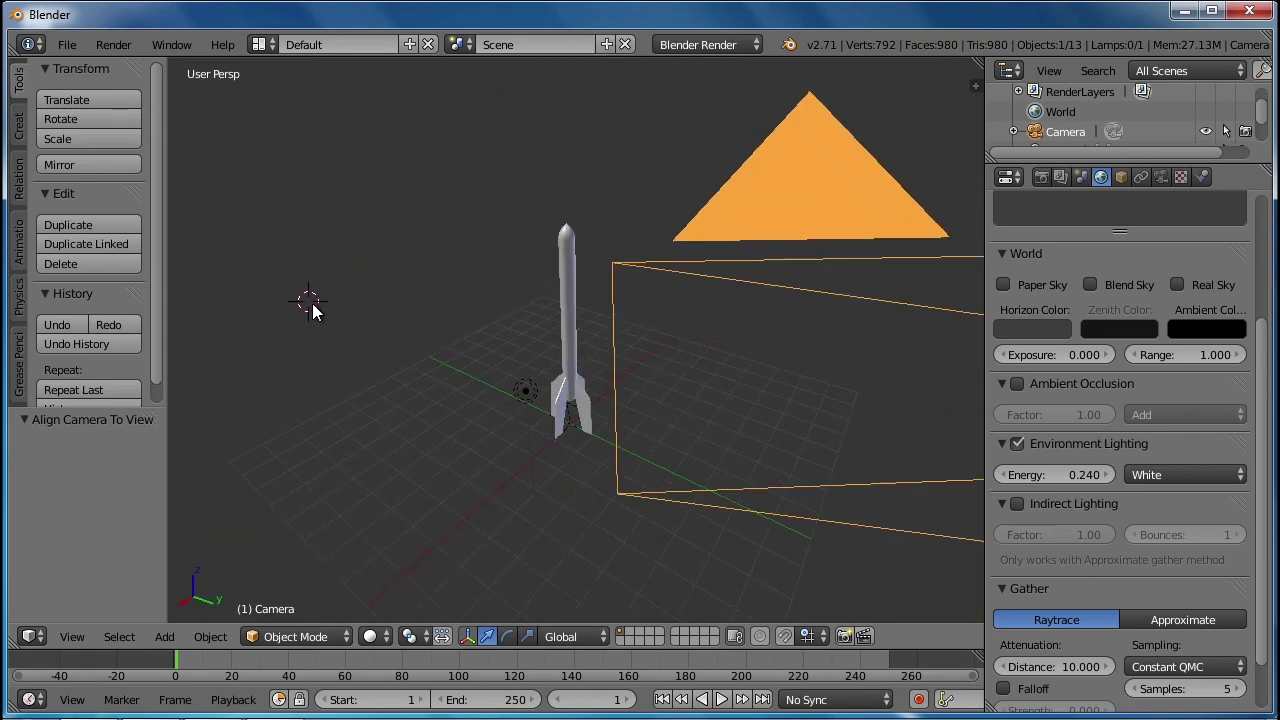
{"action": "scroll", "coordinate": [340, 313], "scroll_direction": "down", "scroll_amount": 5}
{"action": "mouse_move", "coordinate": [370, 315]}
{"action": "middle_mouse_down"}
{"action": "mouse_move", "coordinate": [529, 329]}
{"action": "mouse_move", "coordinate": [371, 318]}
{"action": "mouse_move", "coordinate": [381, 327]}
{"action": "middle_mouse_up"}
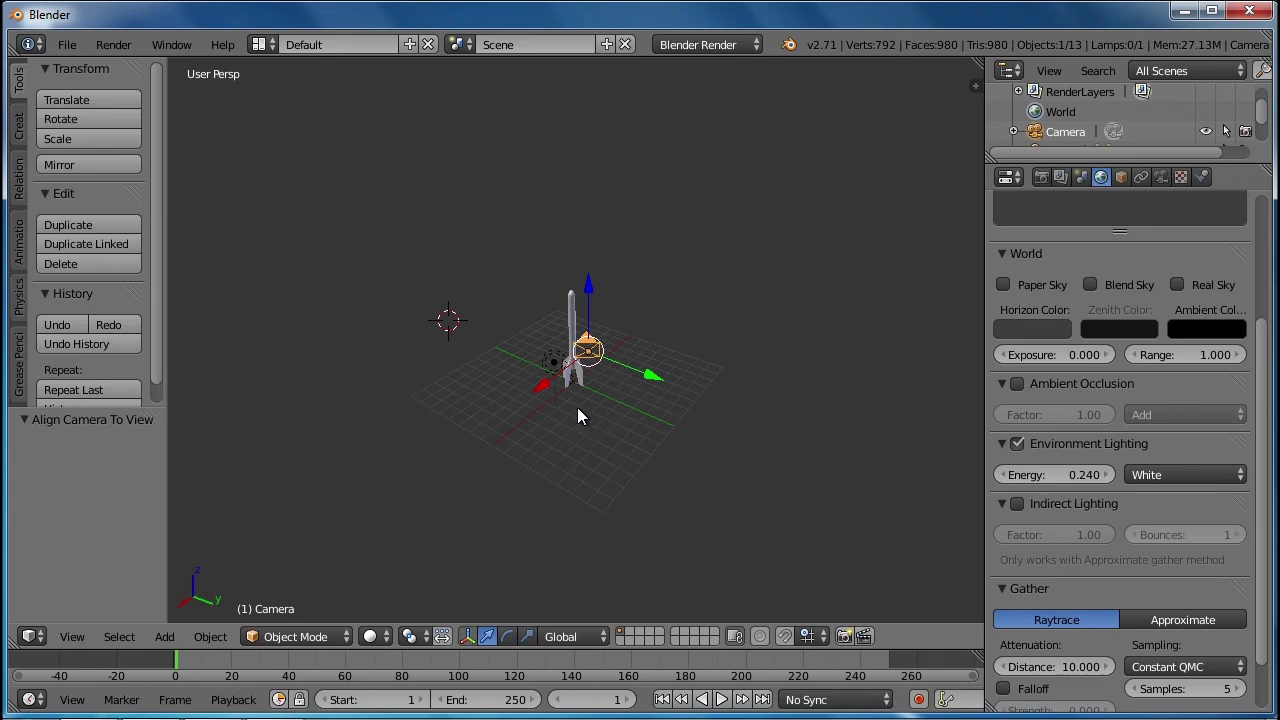
Step: Move the camera back beside the rocket and render the final image
{"action": "key", "text": "g"}
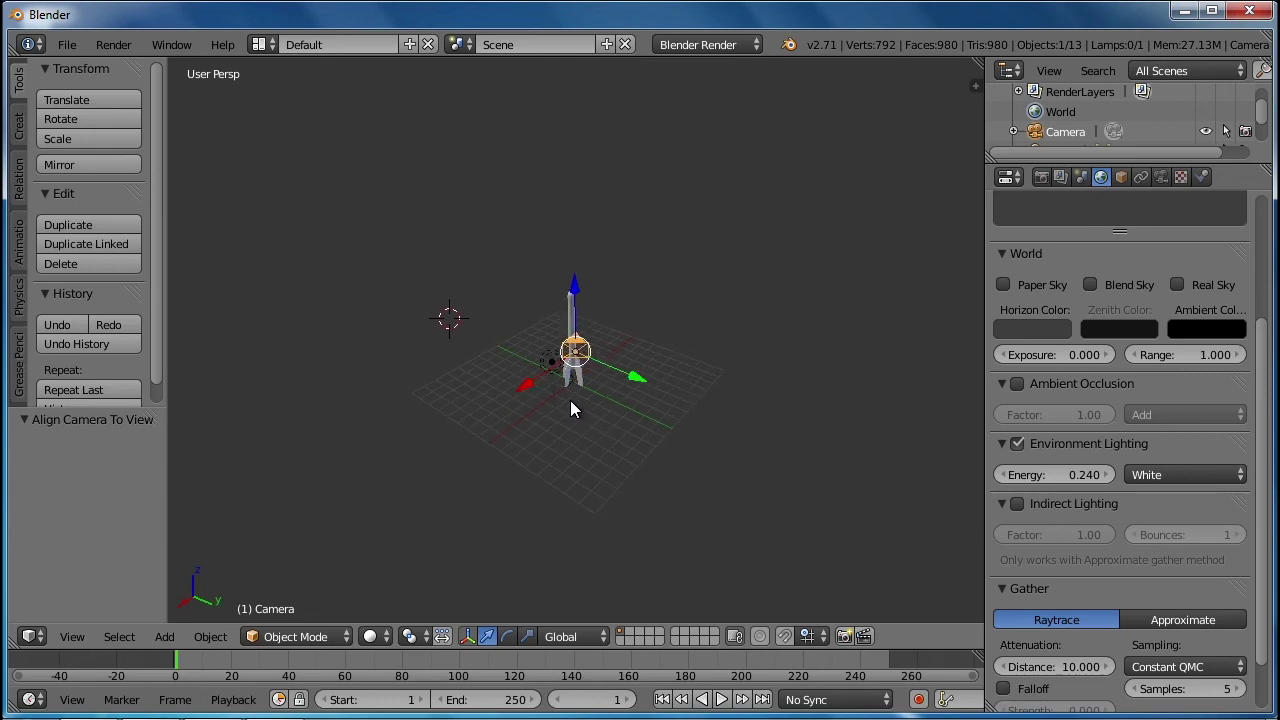
{"action": "left_click", "coordinate": [574, 403]}
{"action": "key", "text": "F12"}
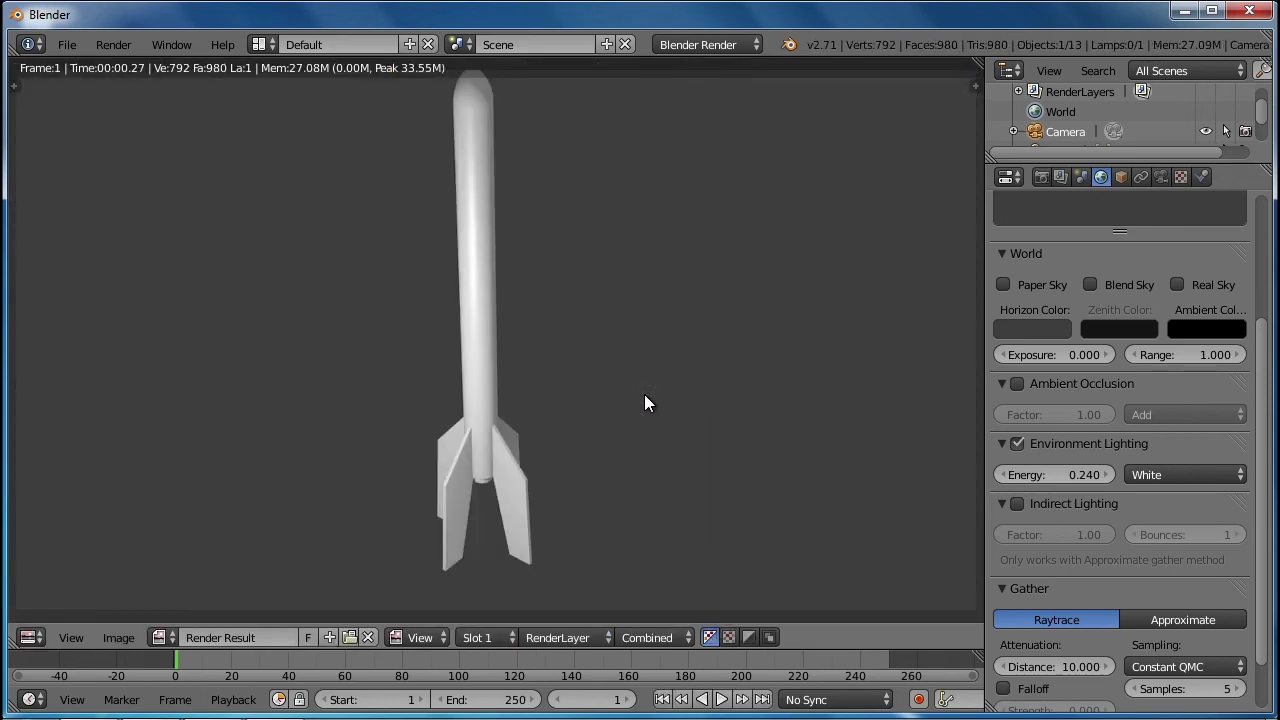
{"action": "left_click", "coordinate": [1016, 443]}
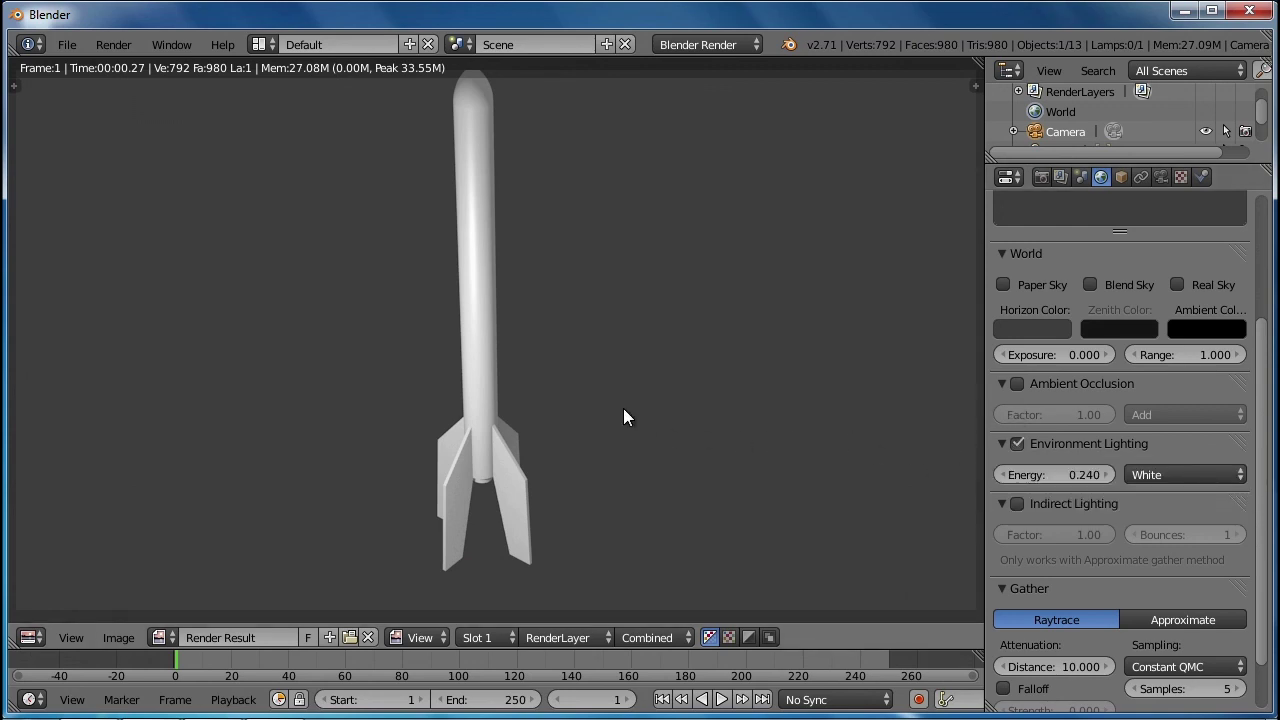